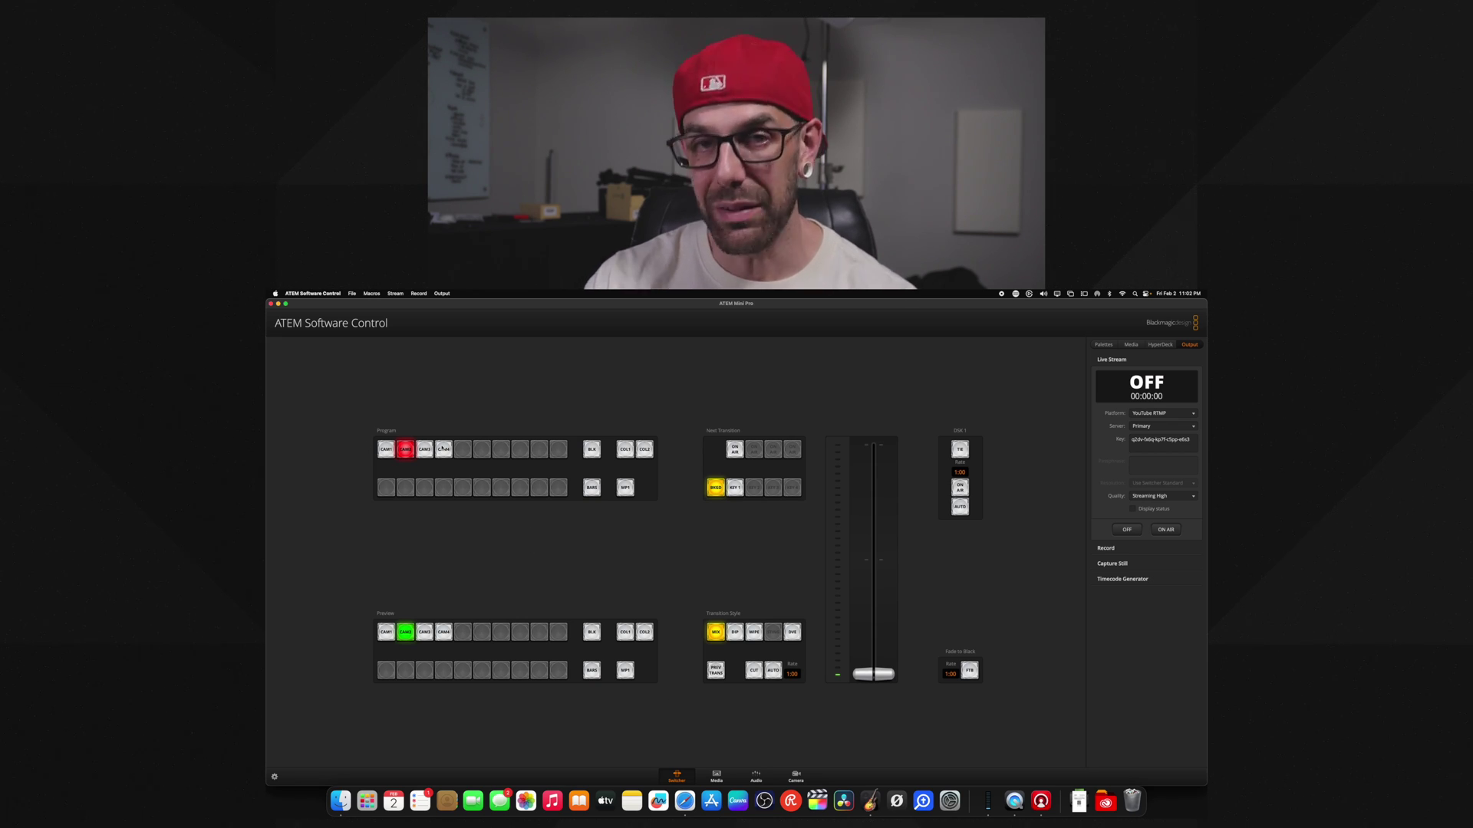
# - Switch the program output through cameras 1, 2 and 3 in turn and return it to camera 1
pyautogui.click(388, 453)
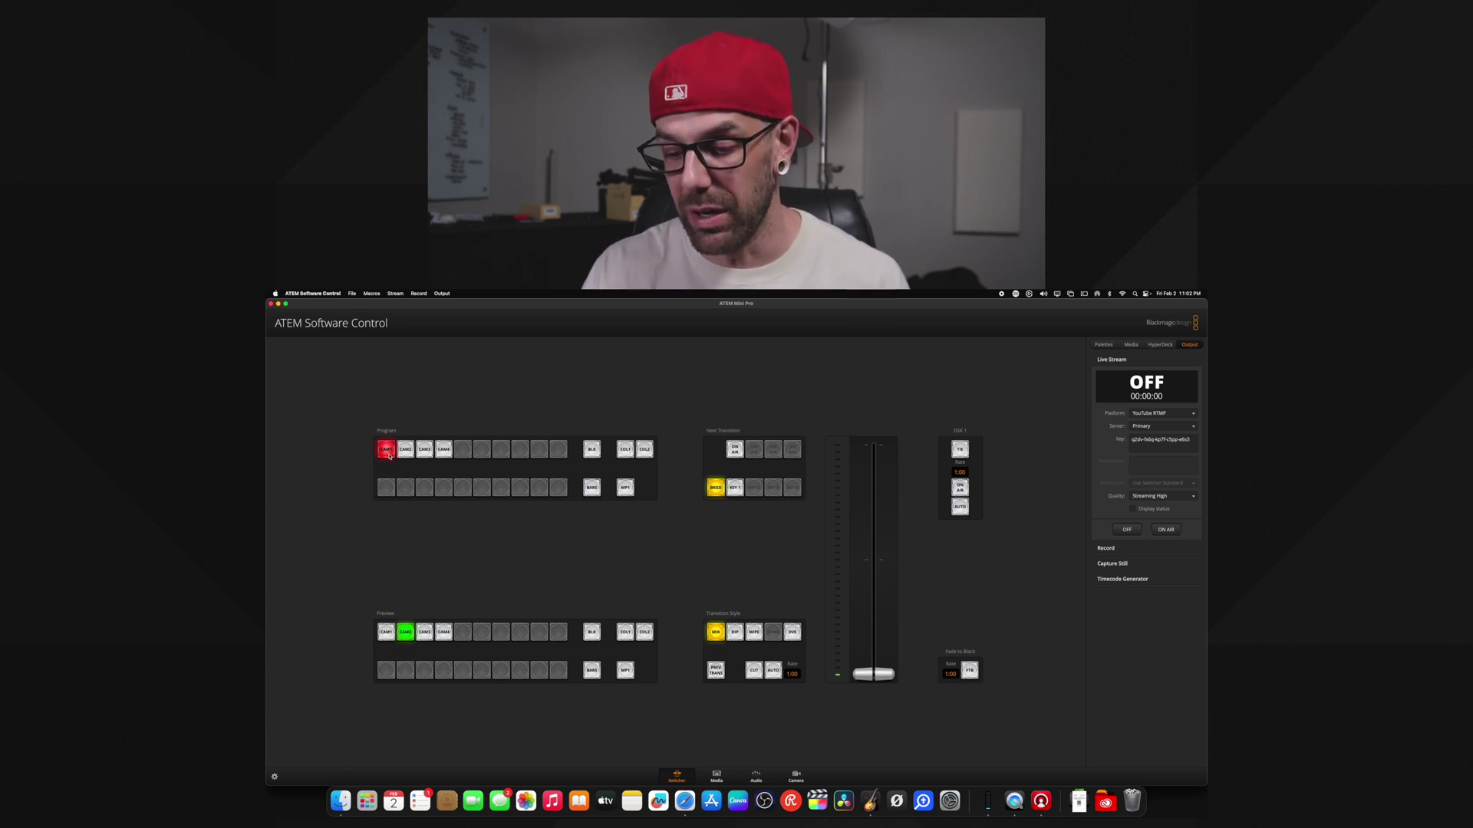
pyautogui.click(406, 450)
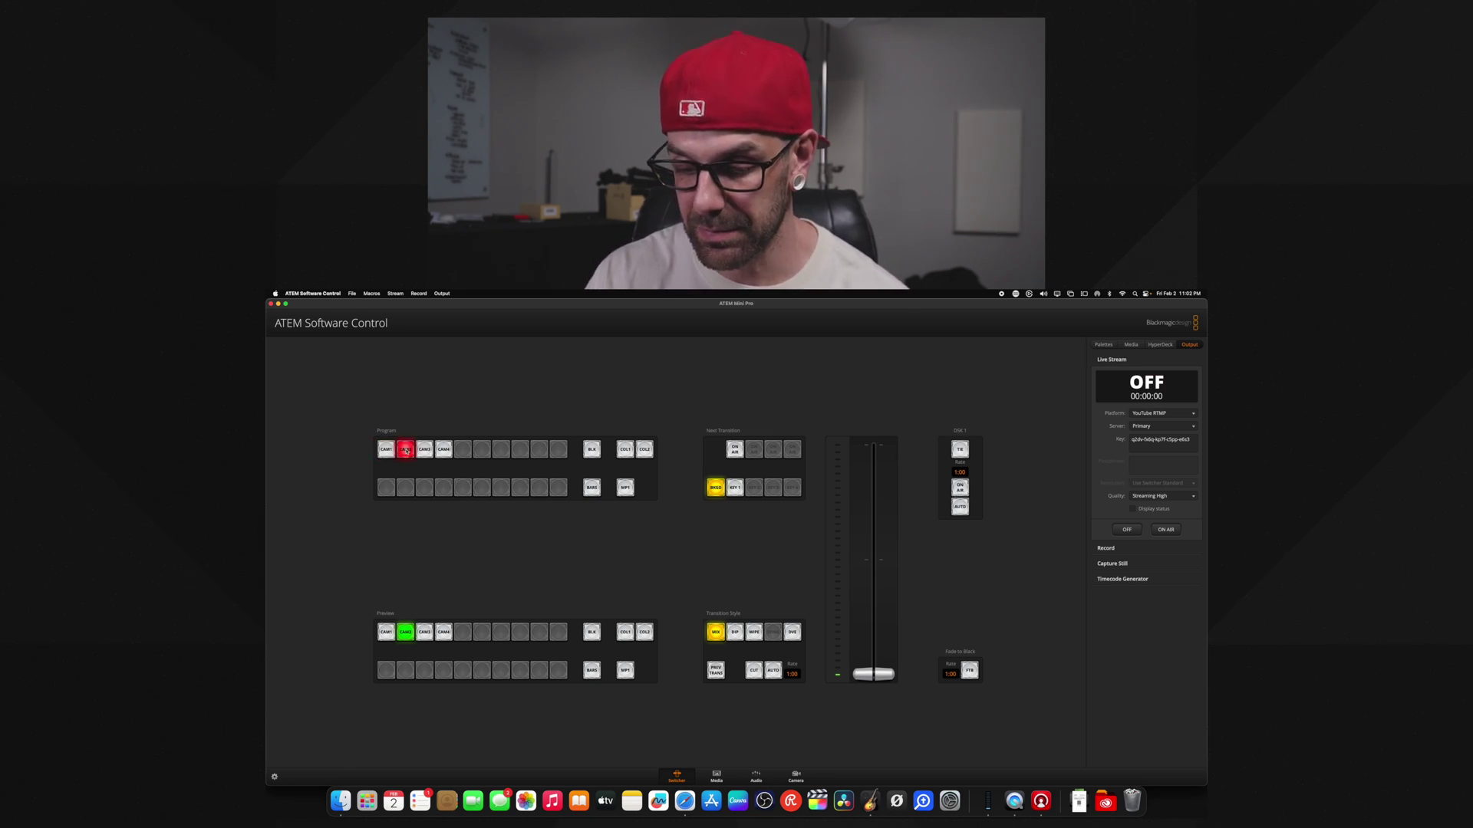
pyautogui.click(423, 451)
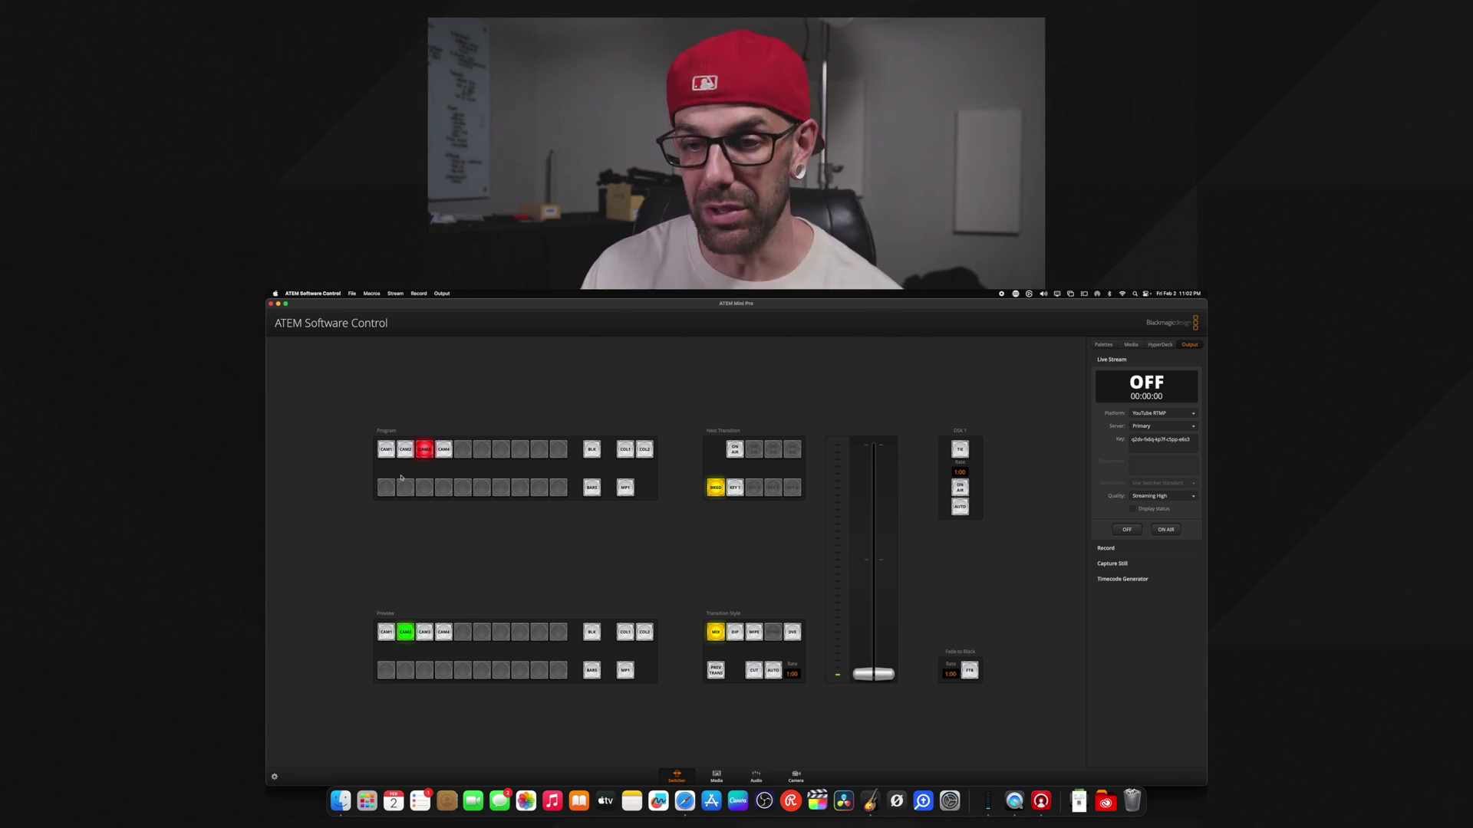
pyautogui.click(386, 449)
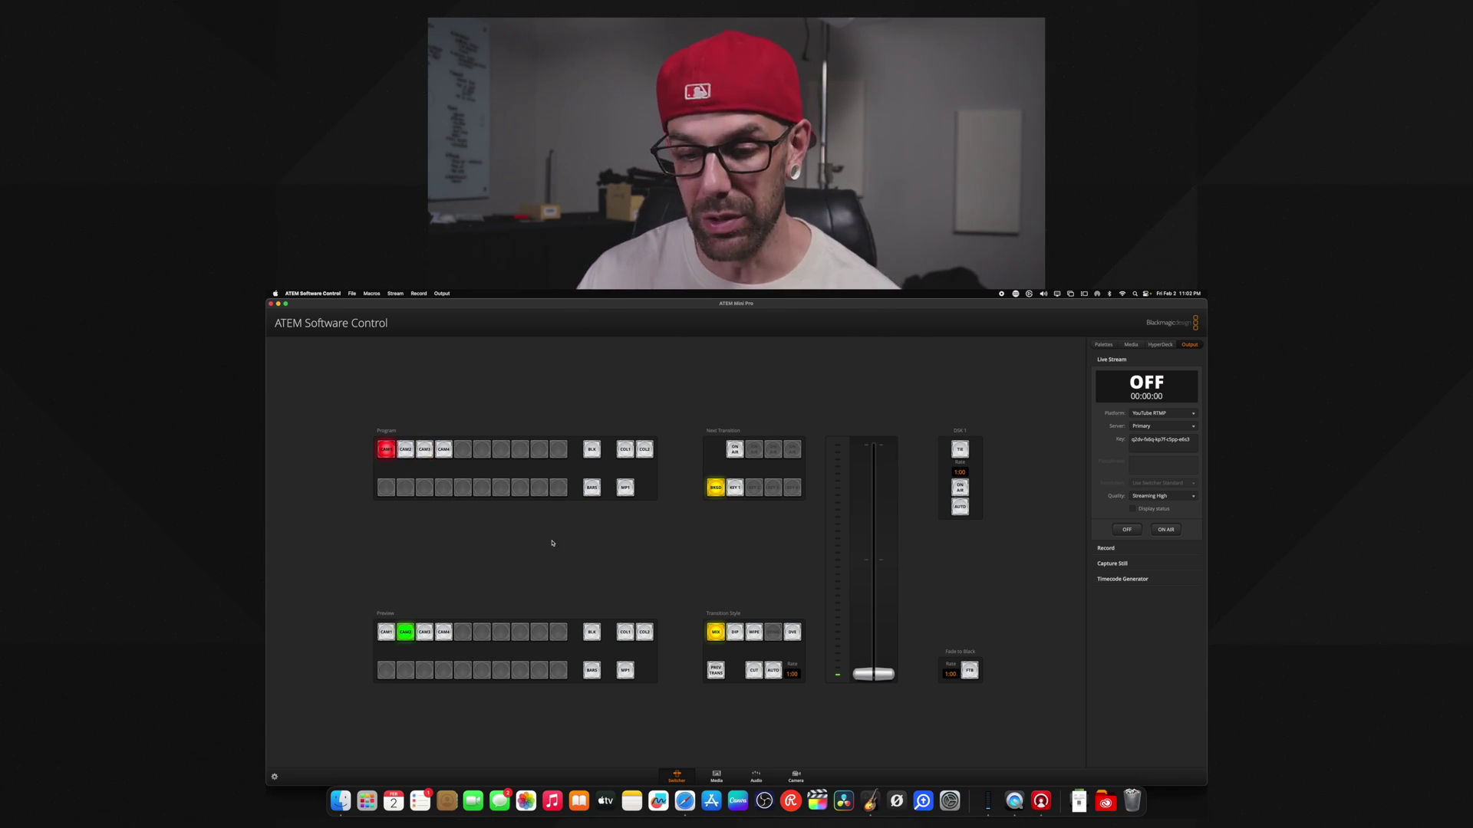
# - Set the preview source to camera 1, switch it to camera 3, and return it to camera 1
pyautogui.click(387, 633)
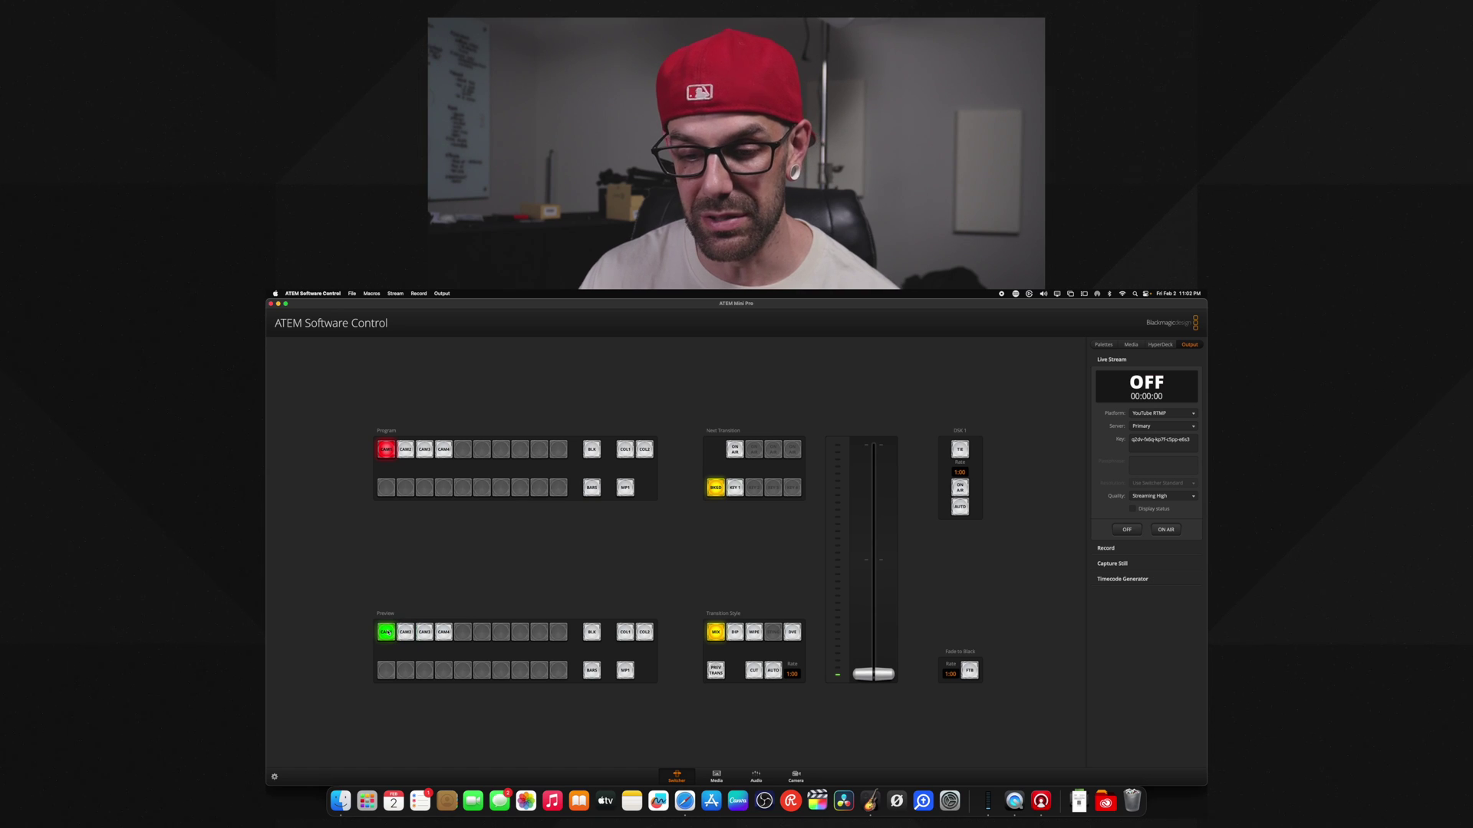
pyautogui.click(426, 634)
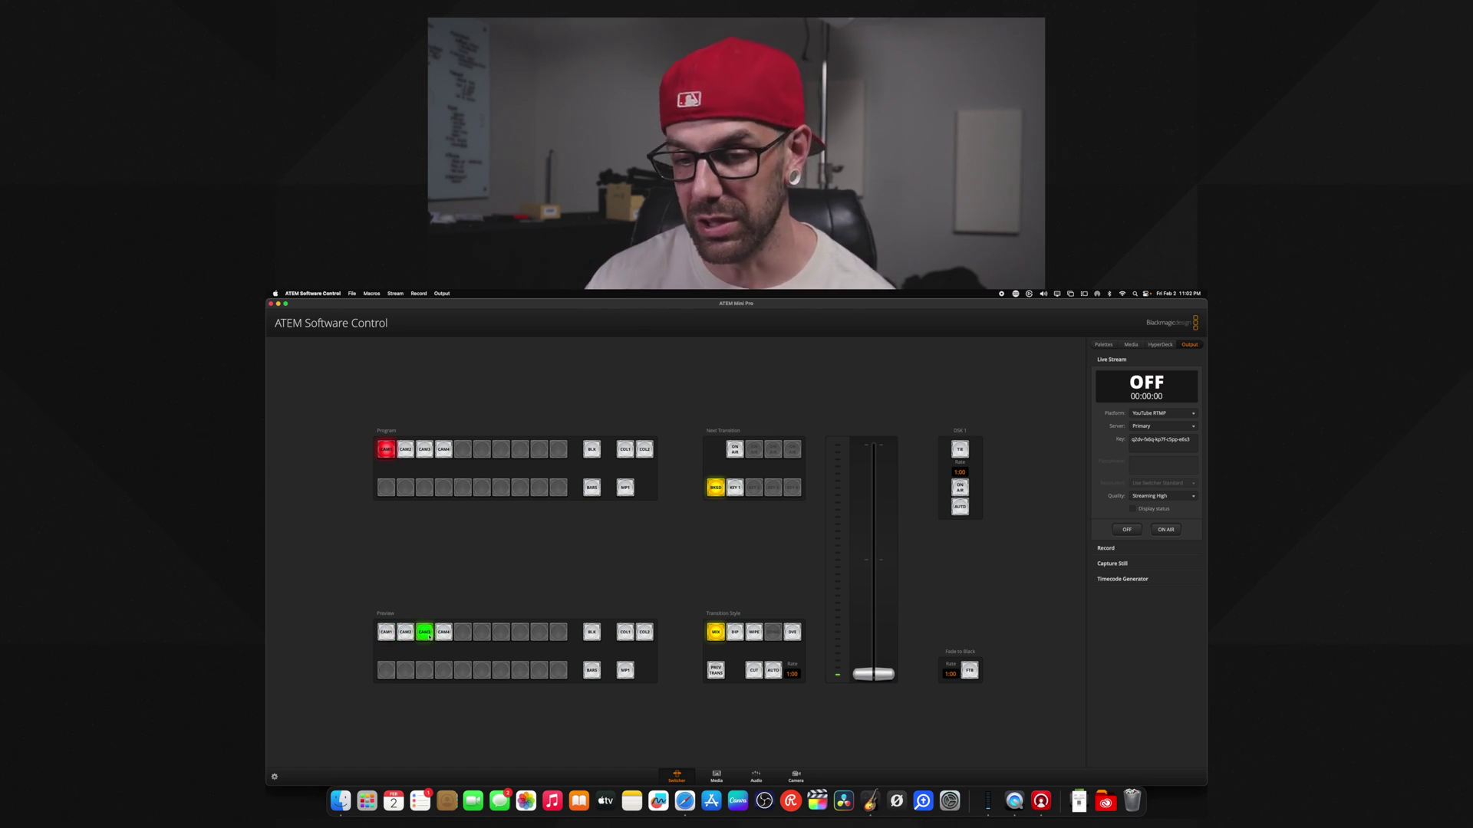
pyautogui.click(385, 632)
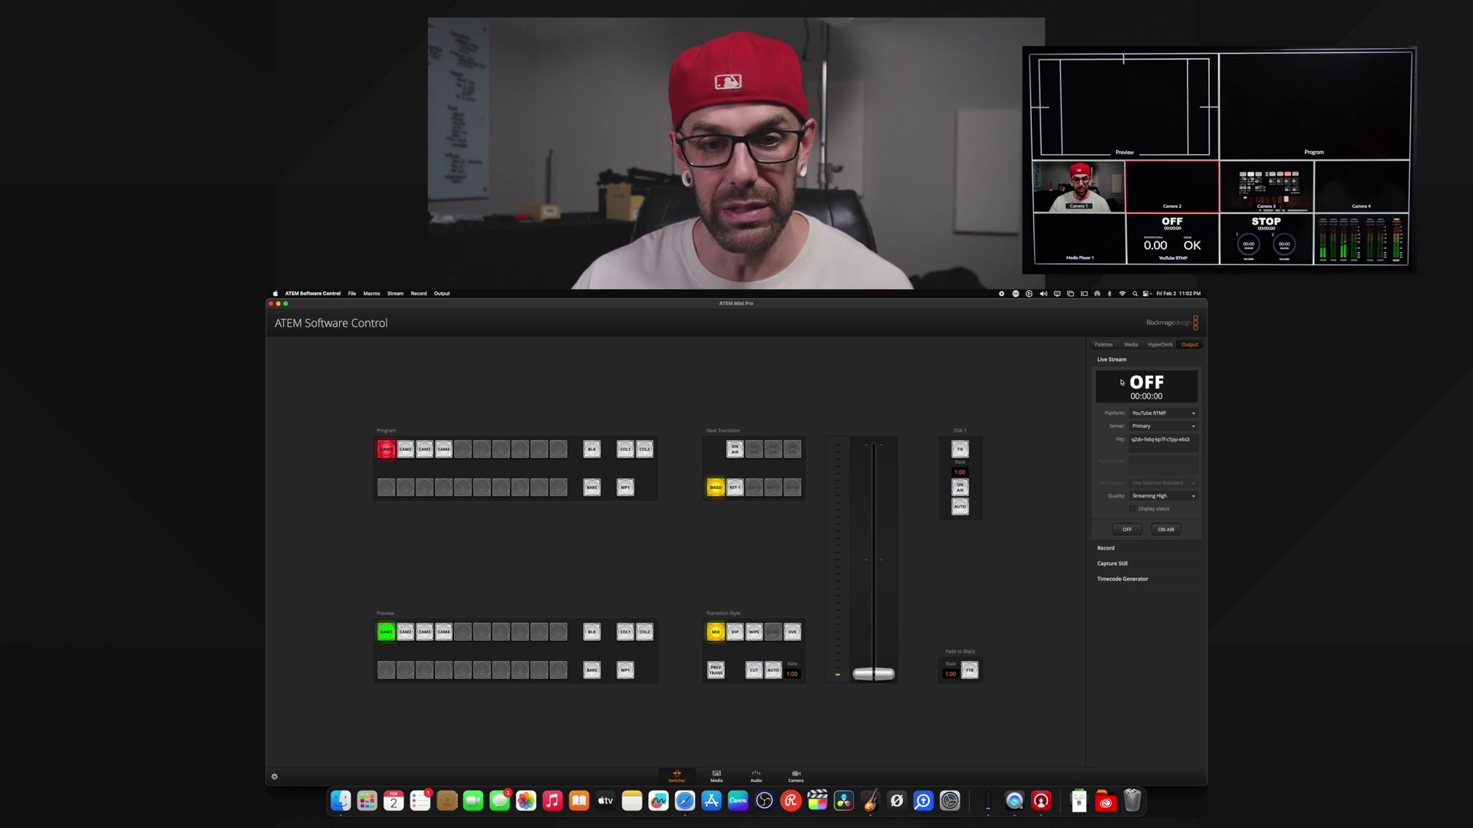
# - Keep YouTube RTMP as the live stream platform and clear the stored stream key
pyautogui.click(1174, 415)
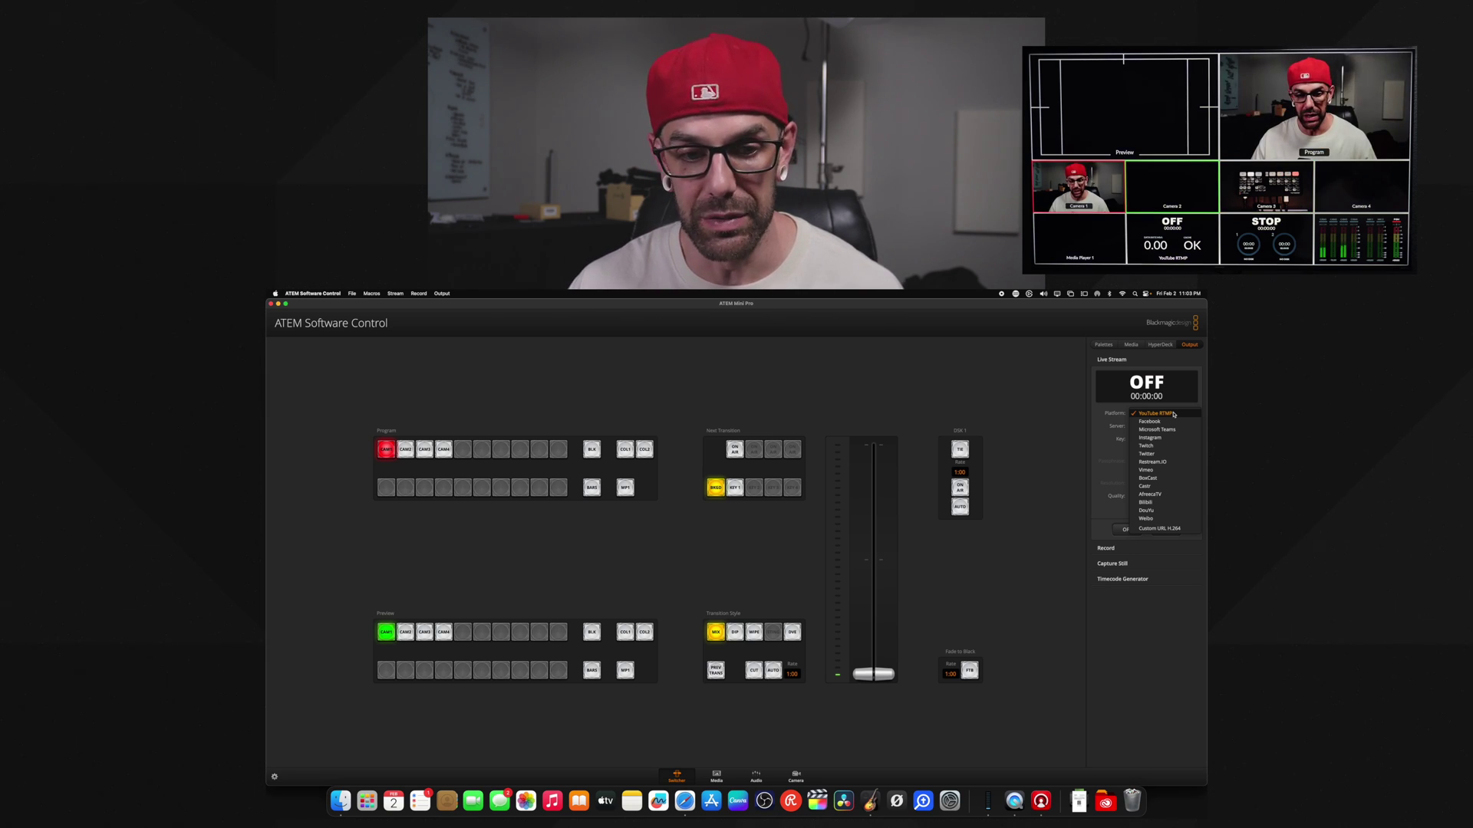
pyautogui.click(1174, 415)
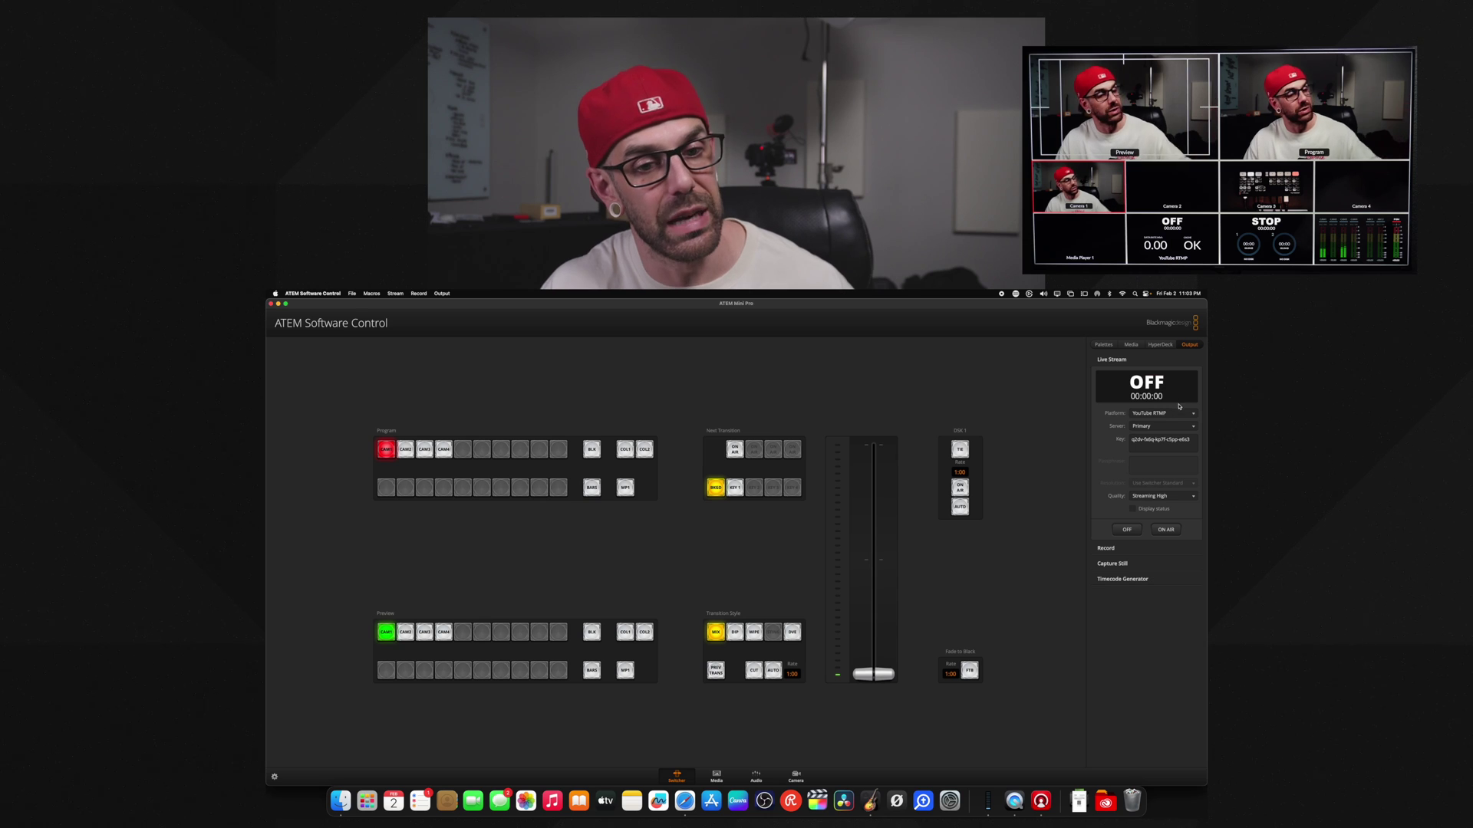
pyautogui.click(1179, 413)
pyautogui.click(1164, 439)
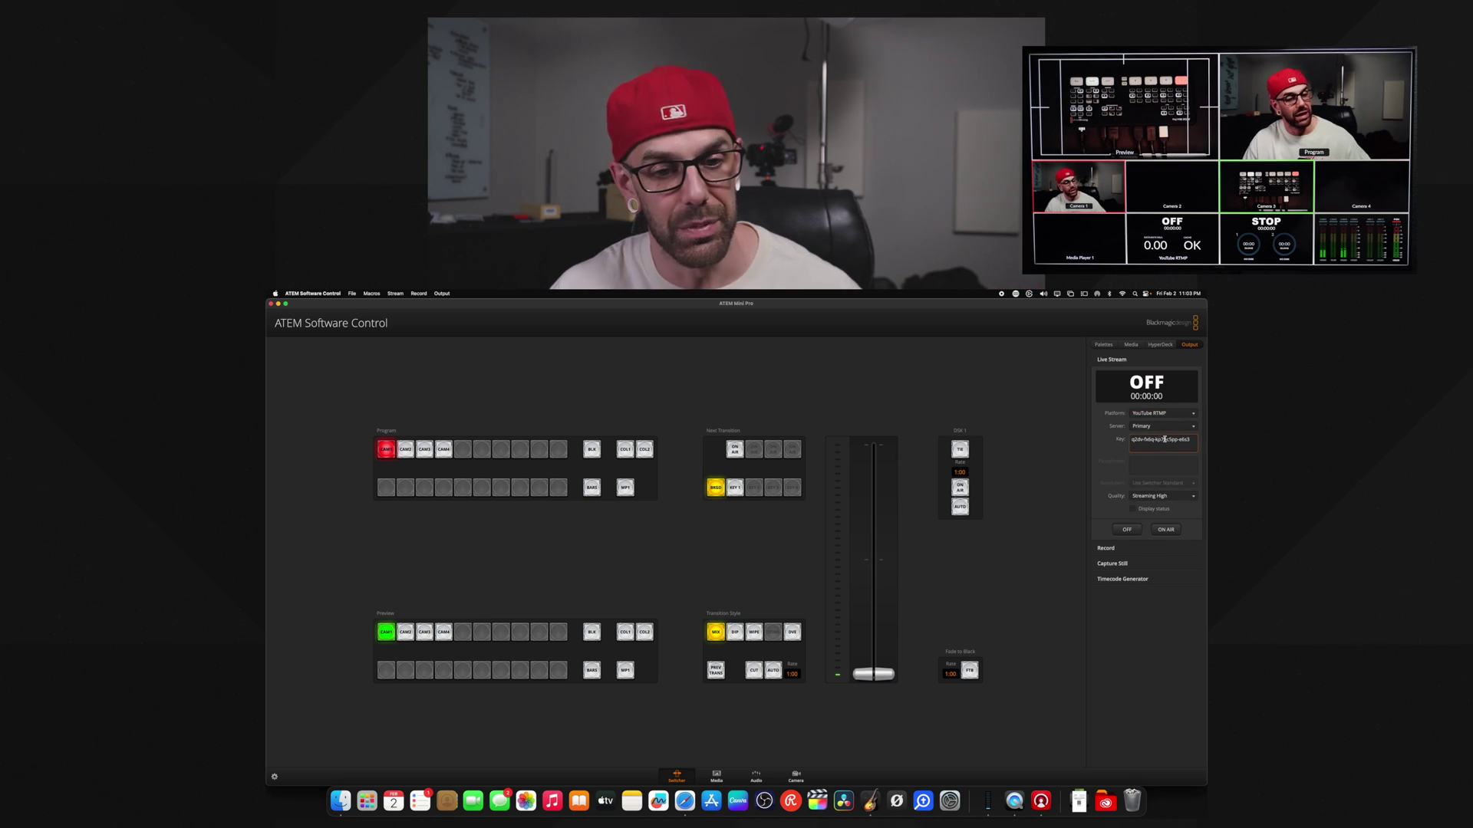
pyautogui.press('super+a')
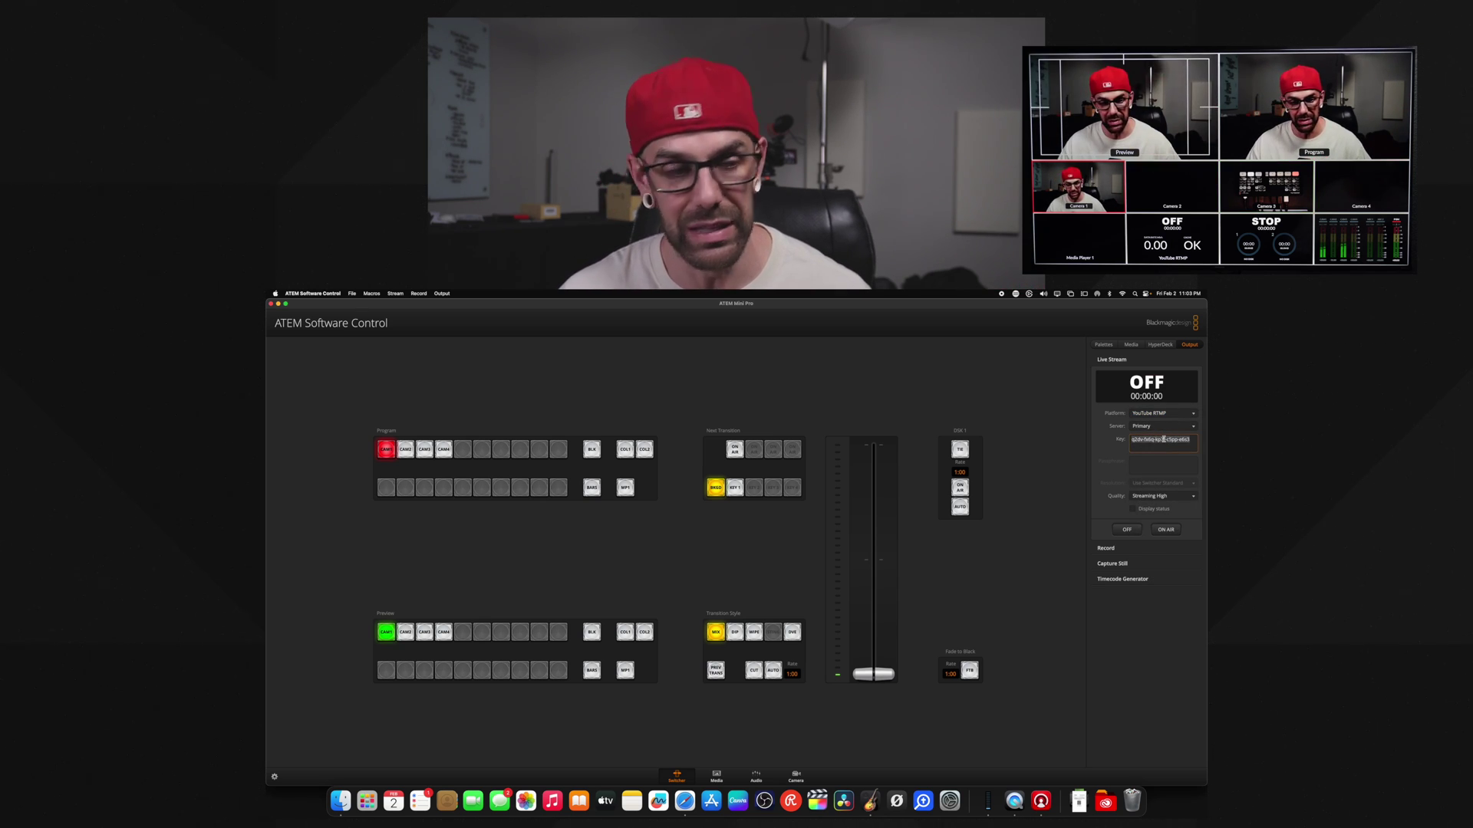
pyautogui.press('BackSpace')
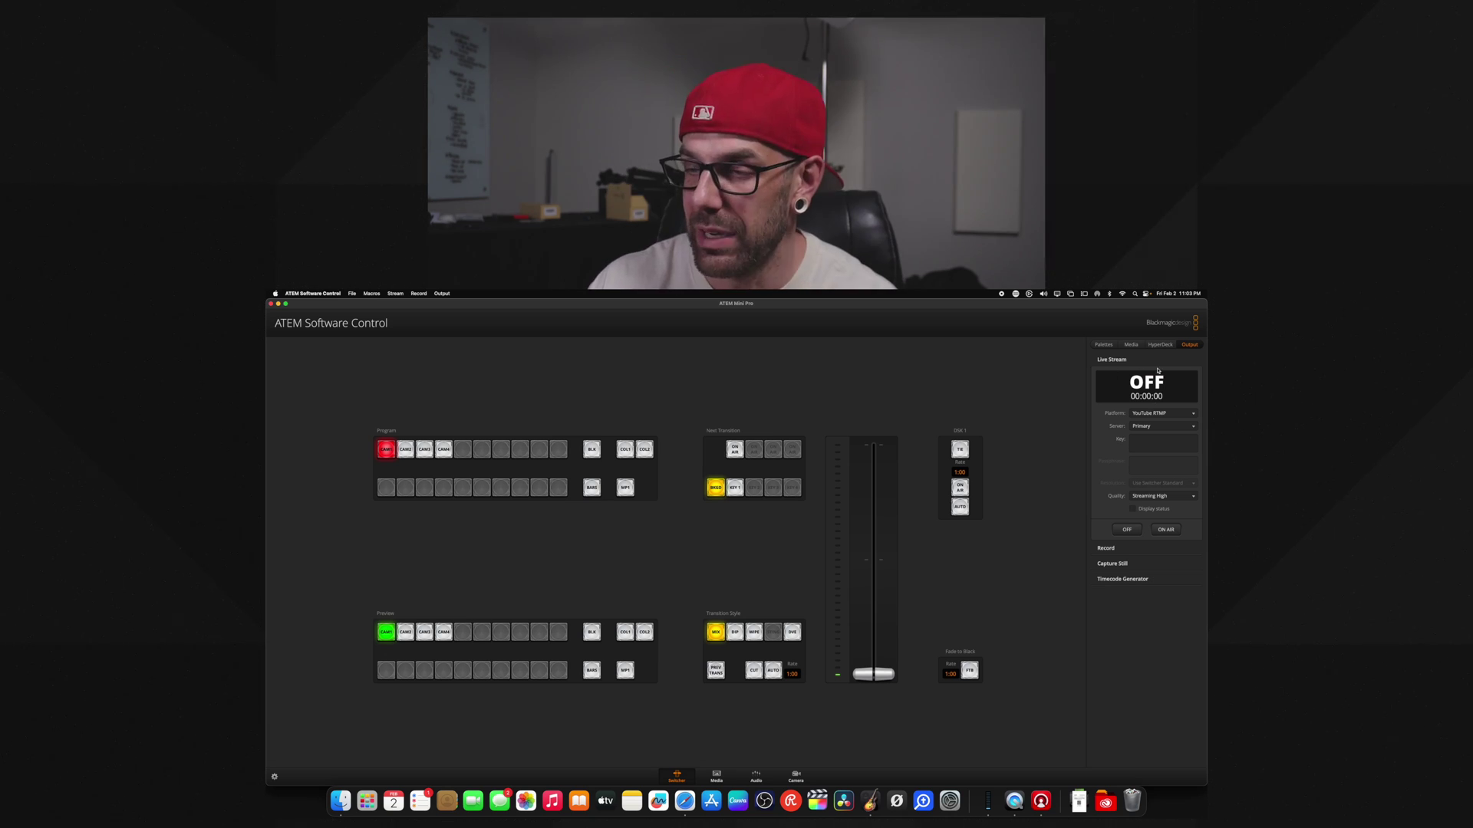
# - Review the live stream's platform and quality options, keeping YouTube RTMP and Streaming High
pyautogui.click(1174, 415)
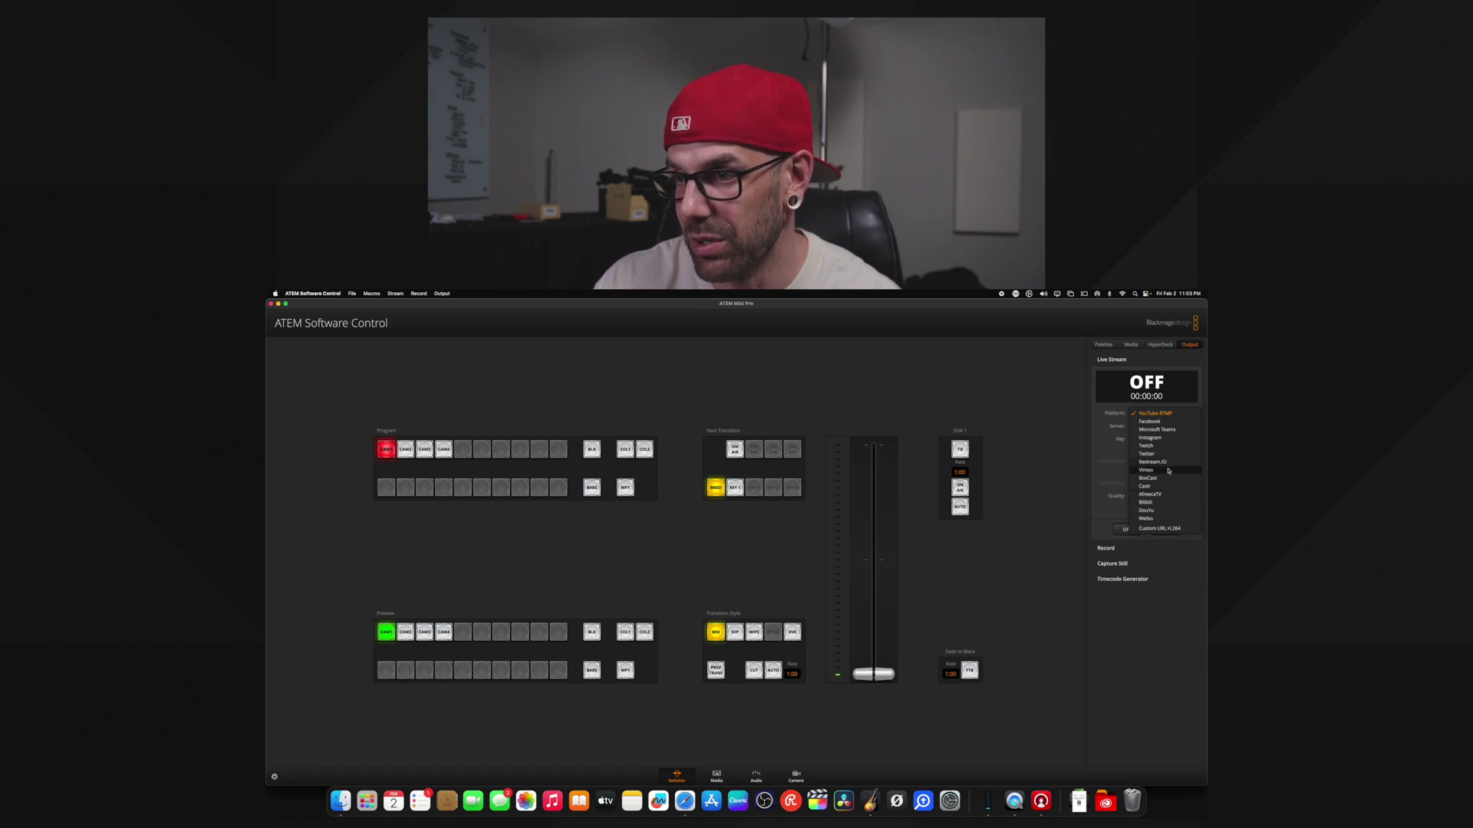
pyautogui.click(1160, 415)
pyautogui.click(1137, 443)
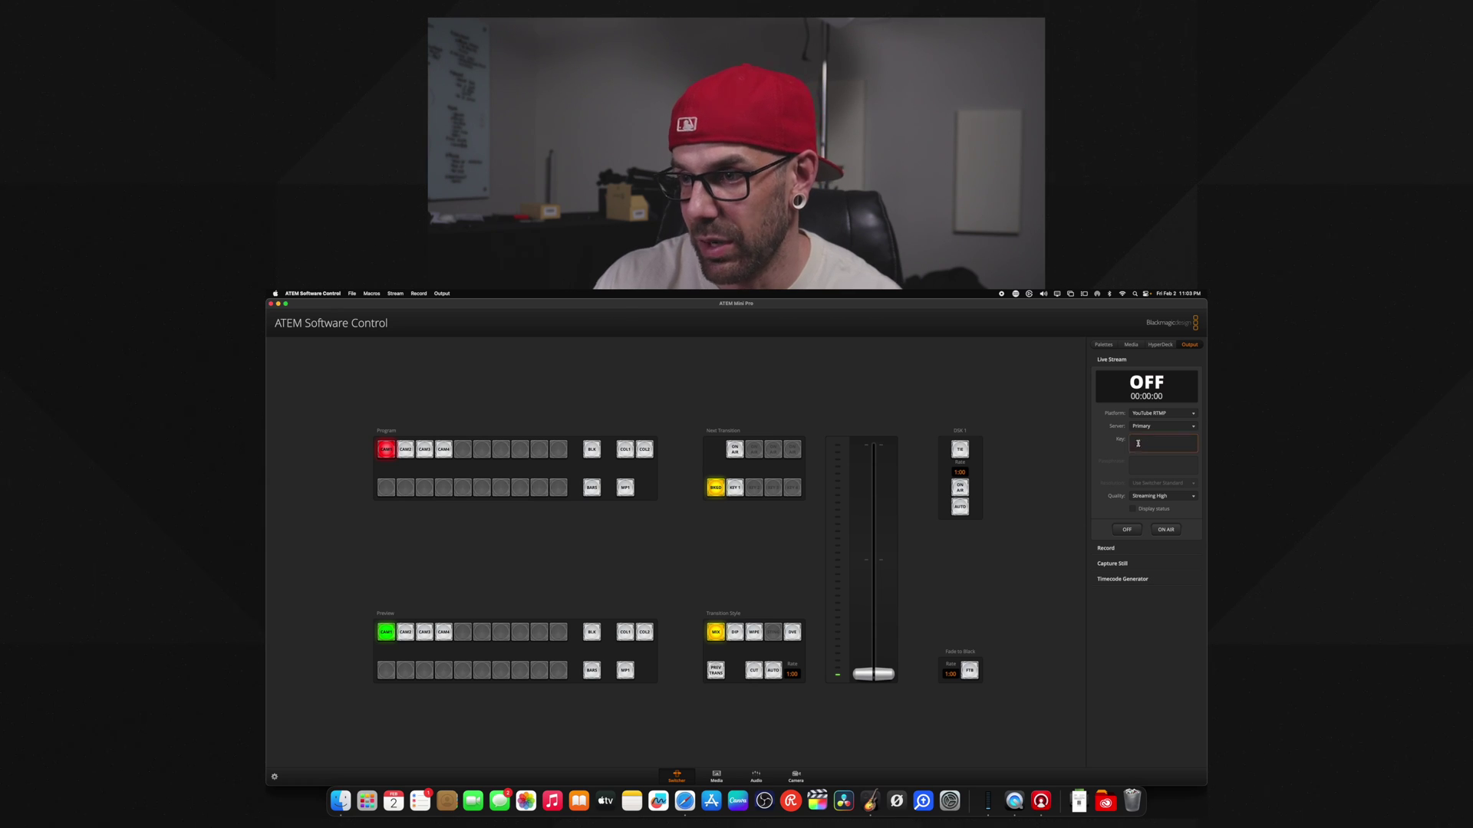
pyautogui.click(1184, 499)
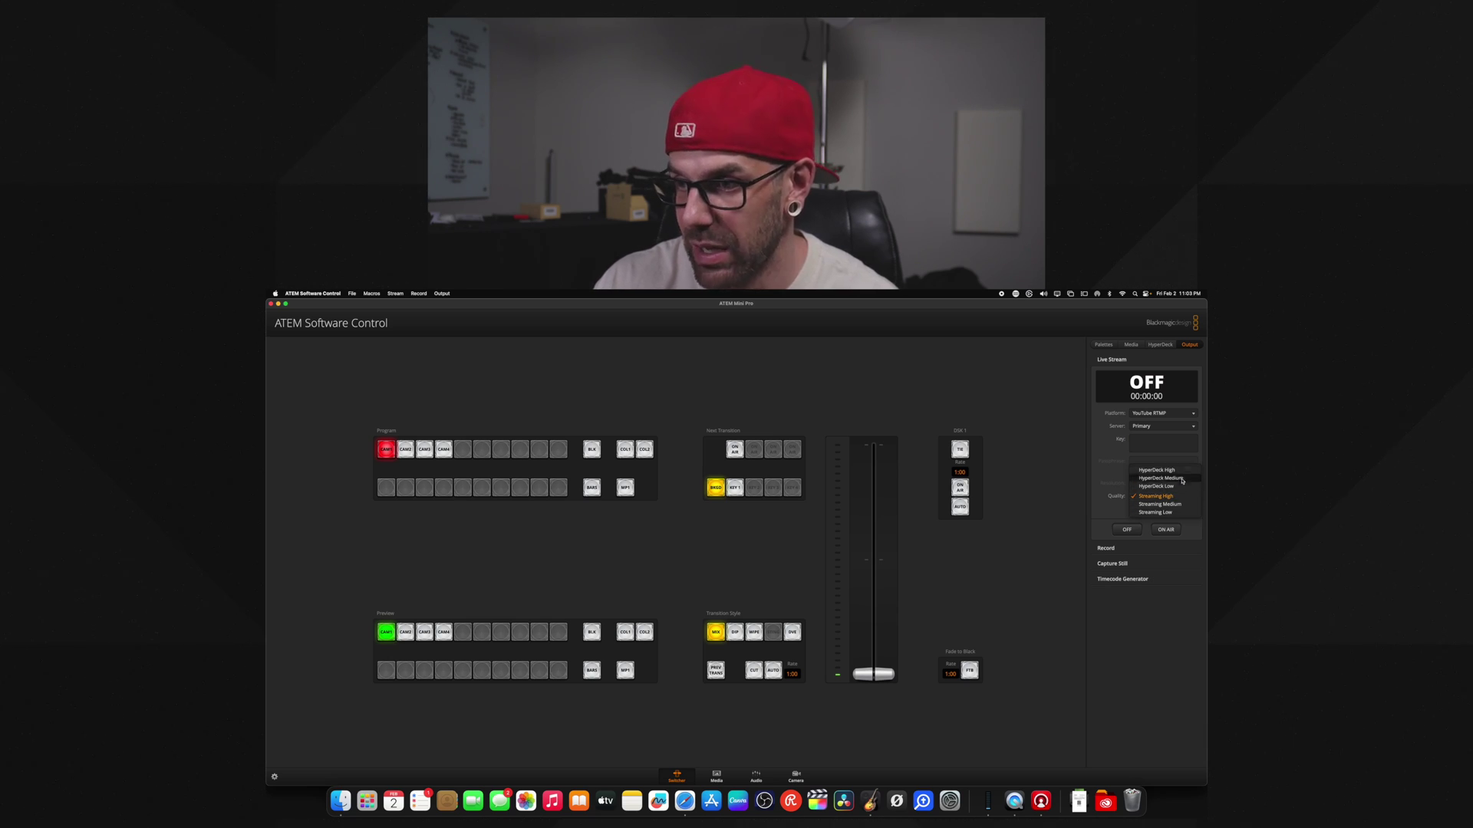
pyautogui.click(1153, 496)
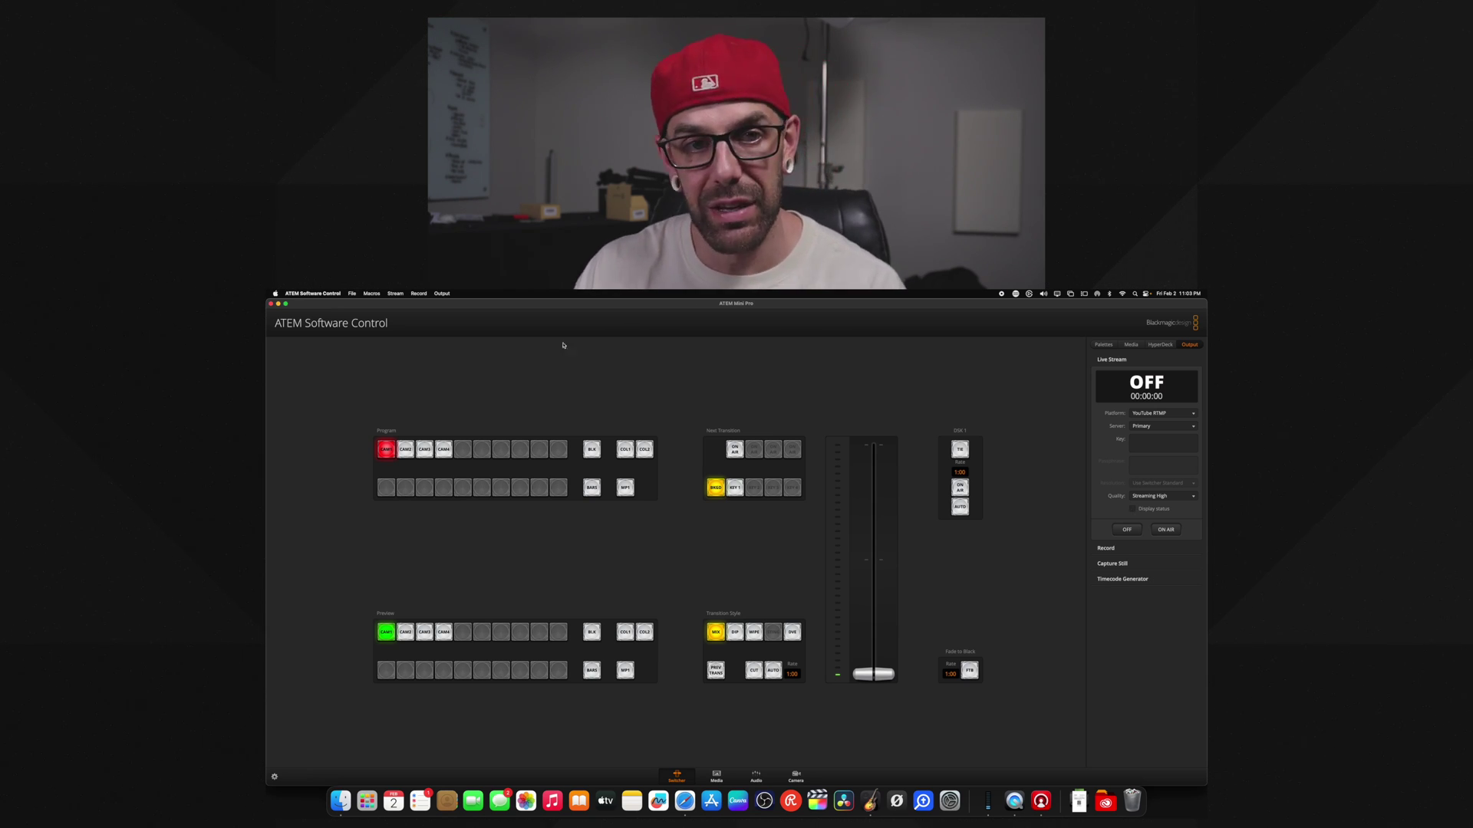
pyautogui.click(313, 293)
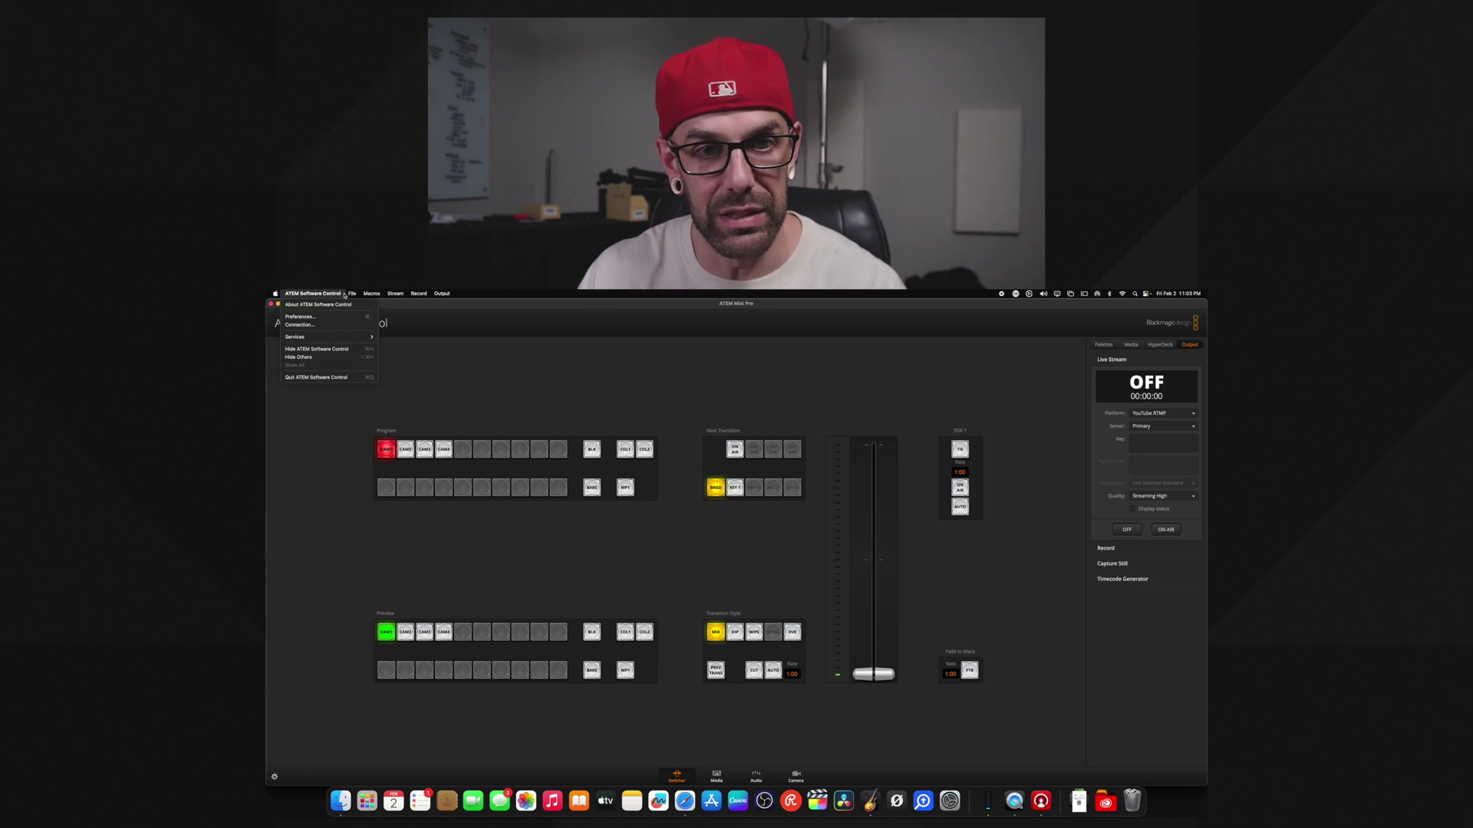
pyautogui.moveTo(352, 294)
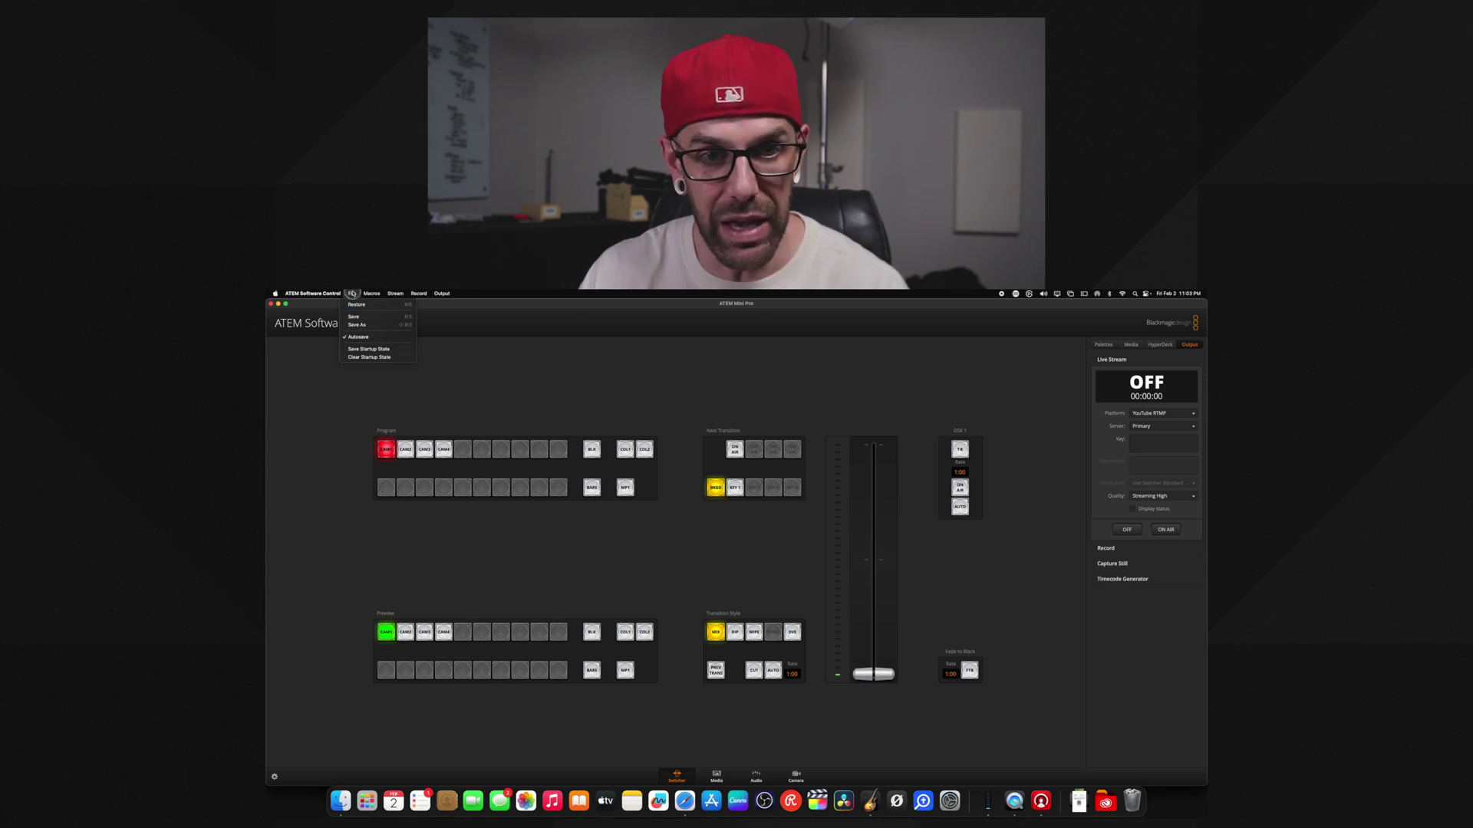
pyautogui.click(352, 293)
pyautogui.click(331, 293)
pyautogui.click(359, 311)
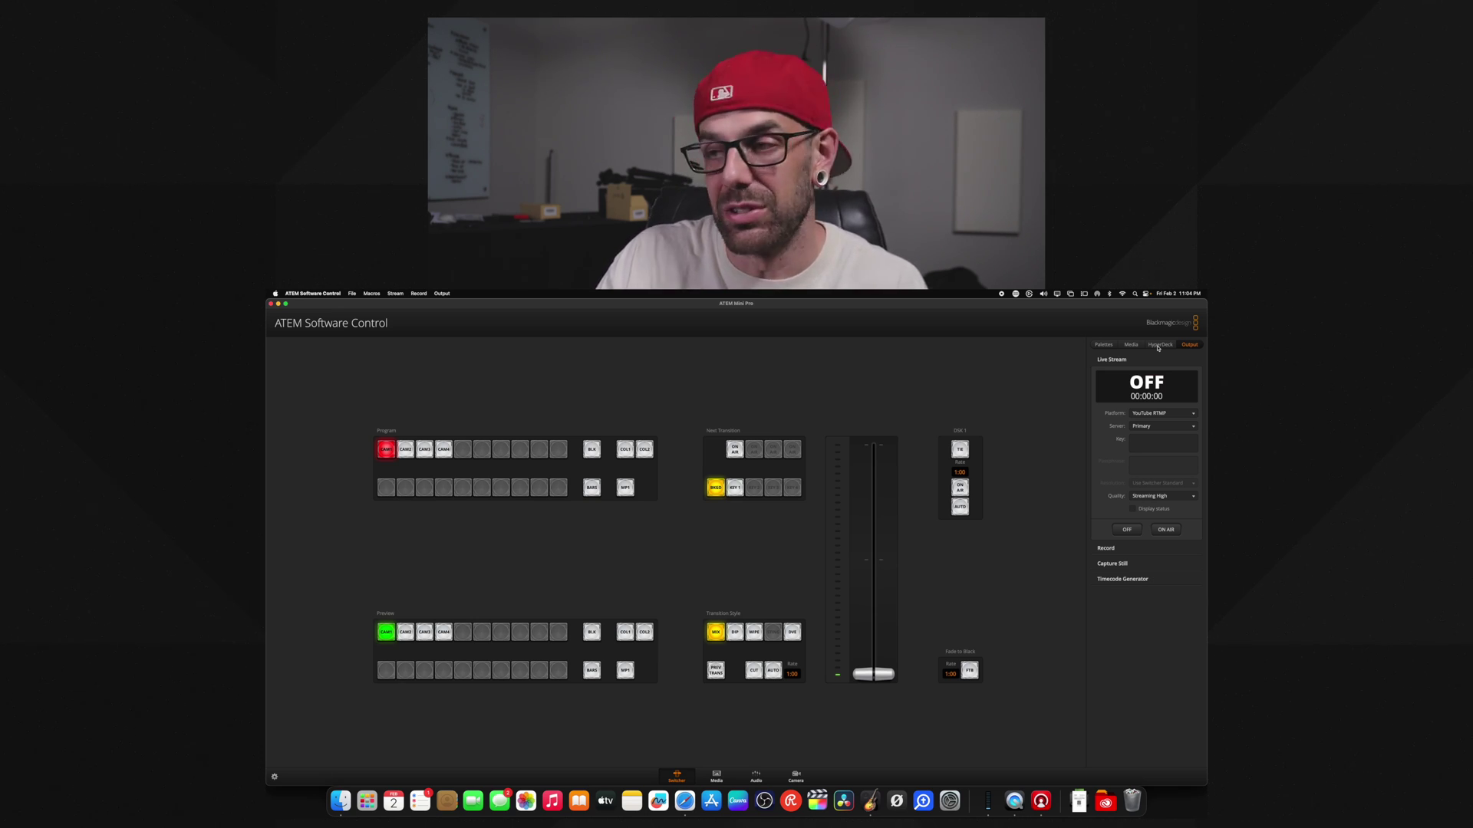
# - Expand the Record, Capture Still and Timecode Generator output sections and look over their settings
pyautogui.click(1109, 550)
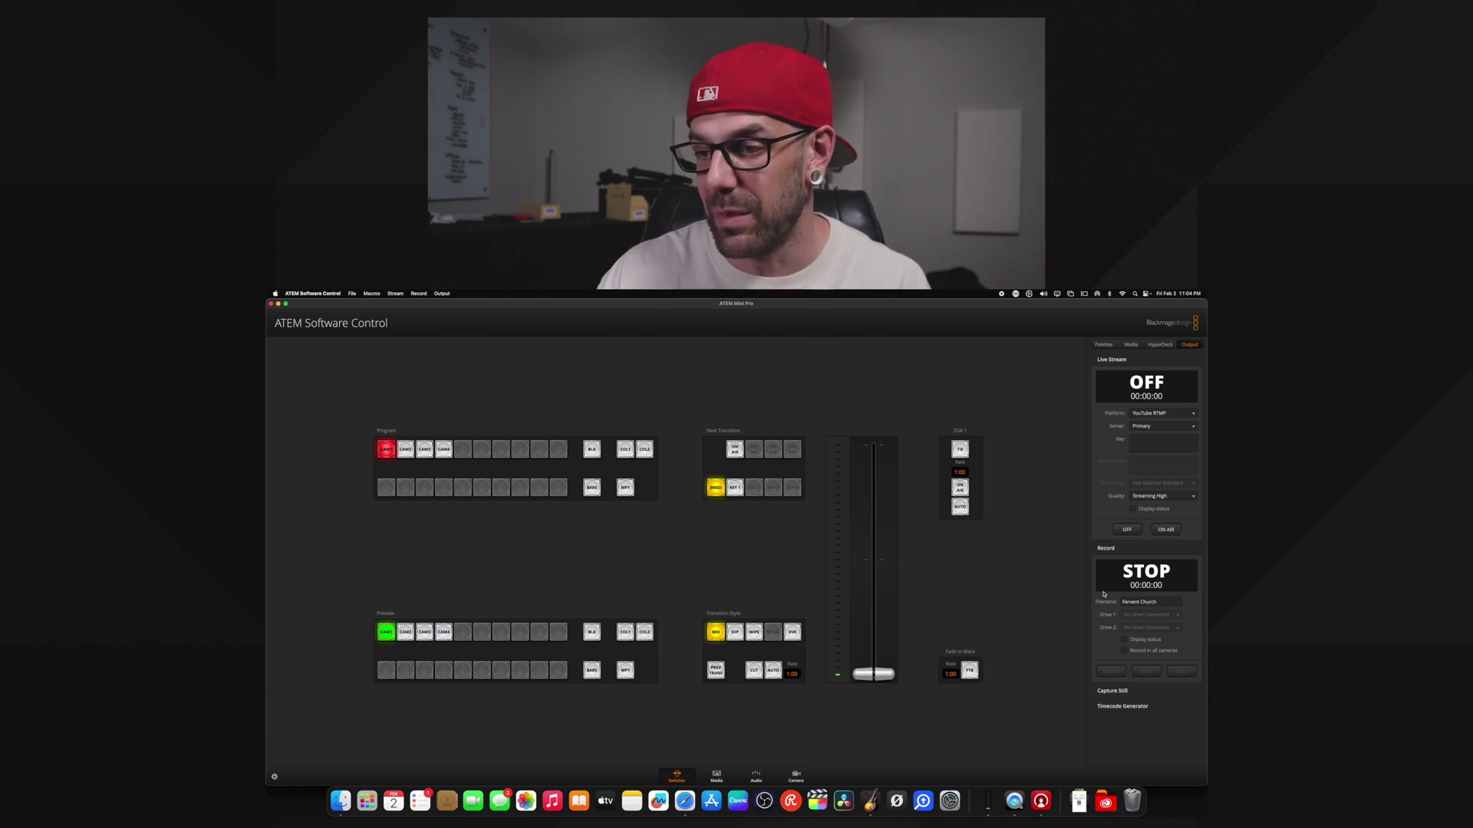
pyautogui.click(1107, 693)
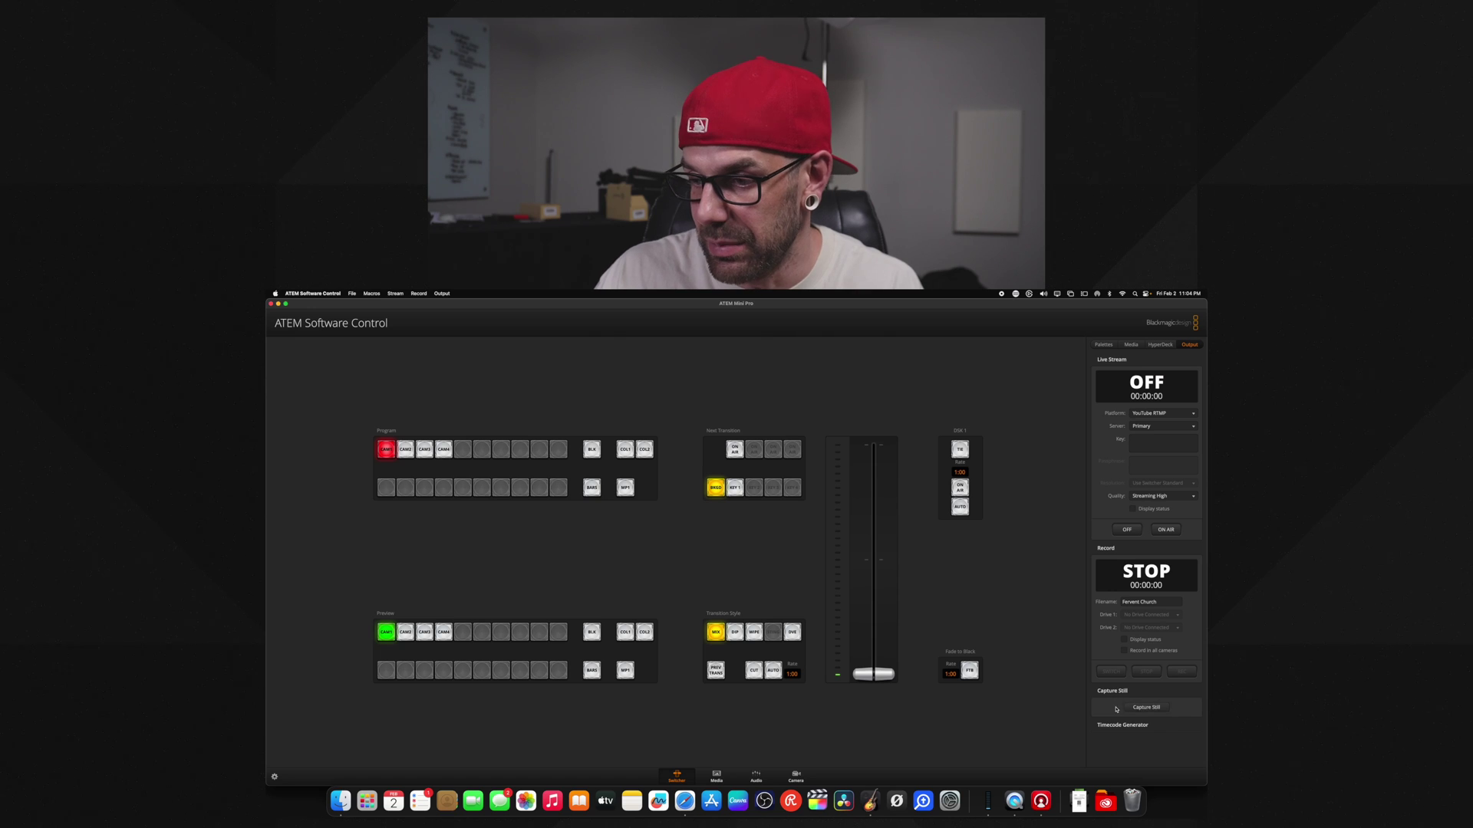
pyautogui.click(1116, 726)
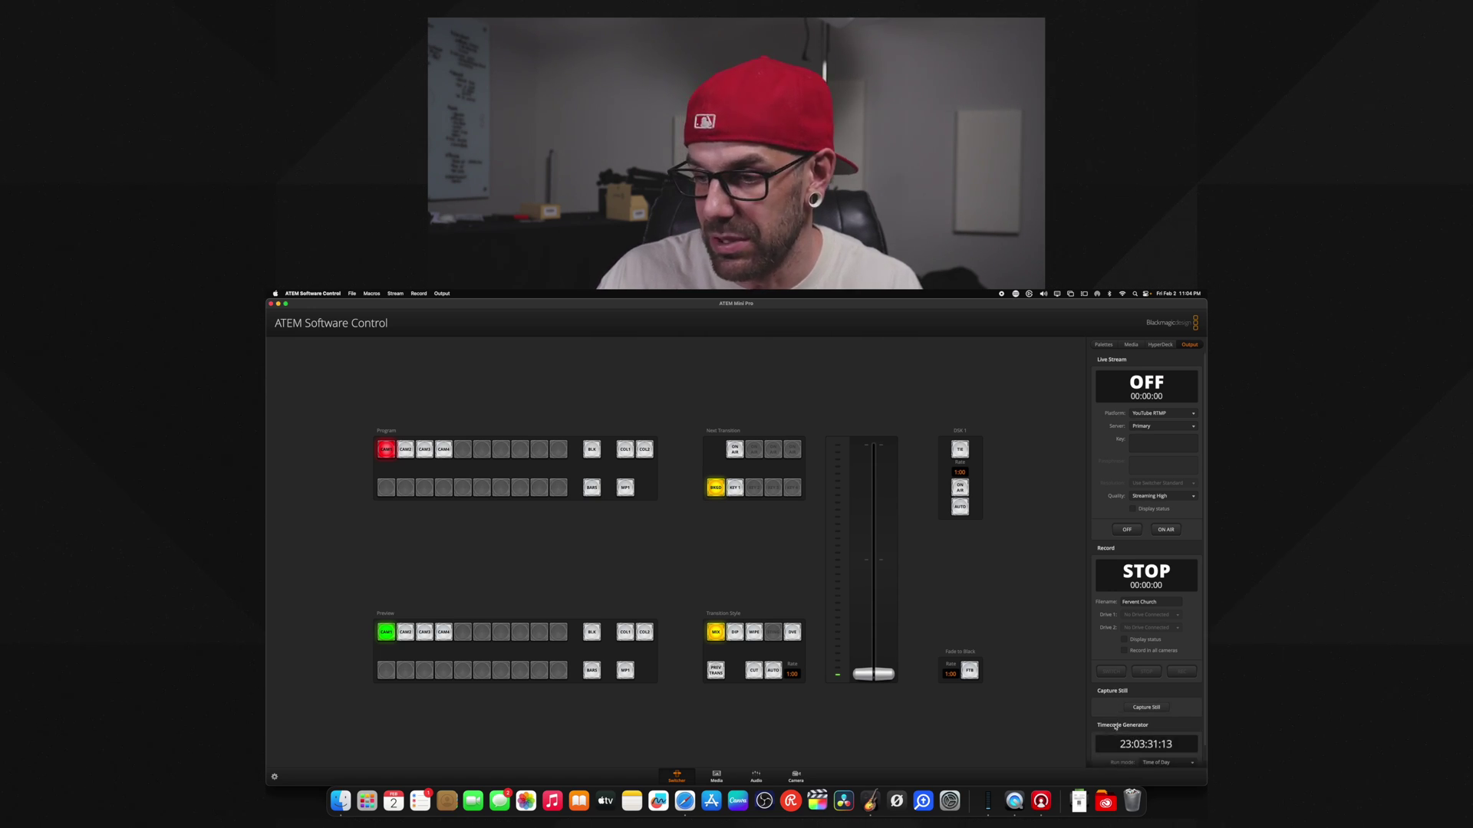
pyautogui.scroll(-1, 1113, 717)
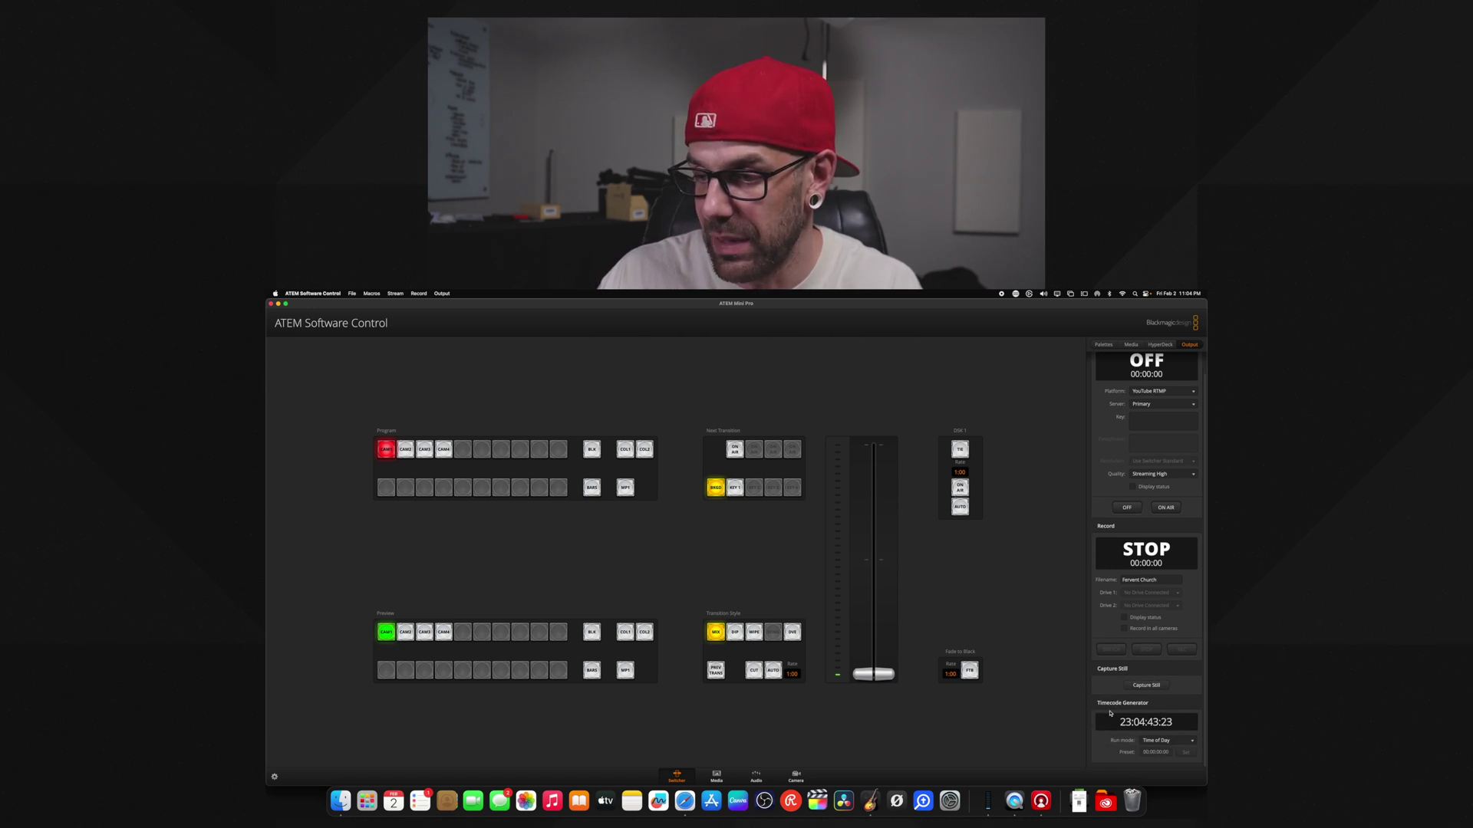
pyautogui.scroll(1, 1111, 710)
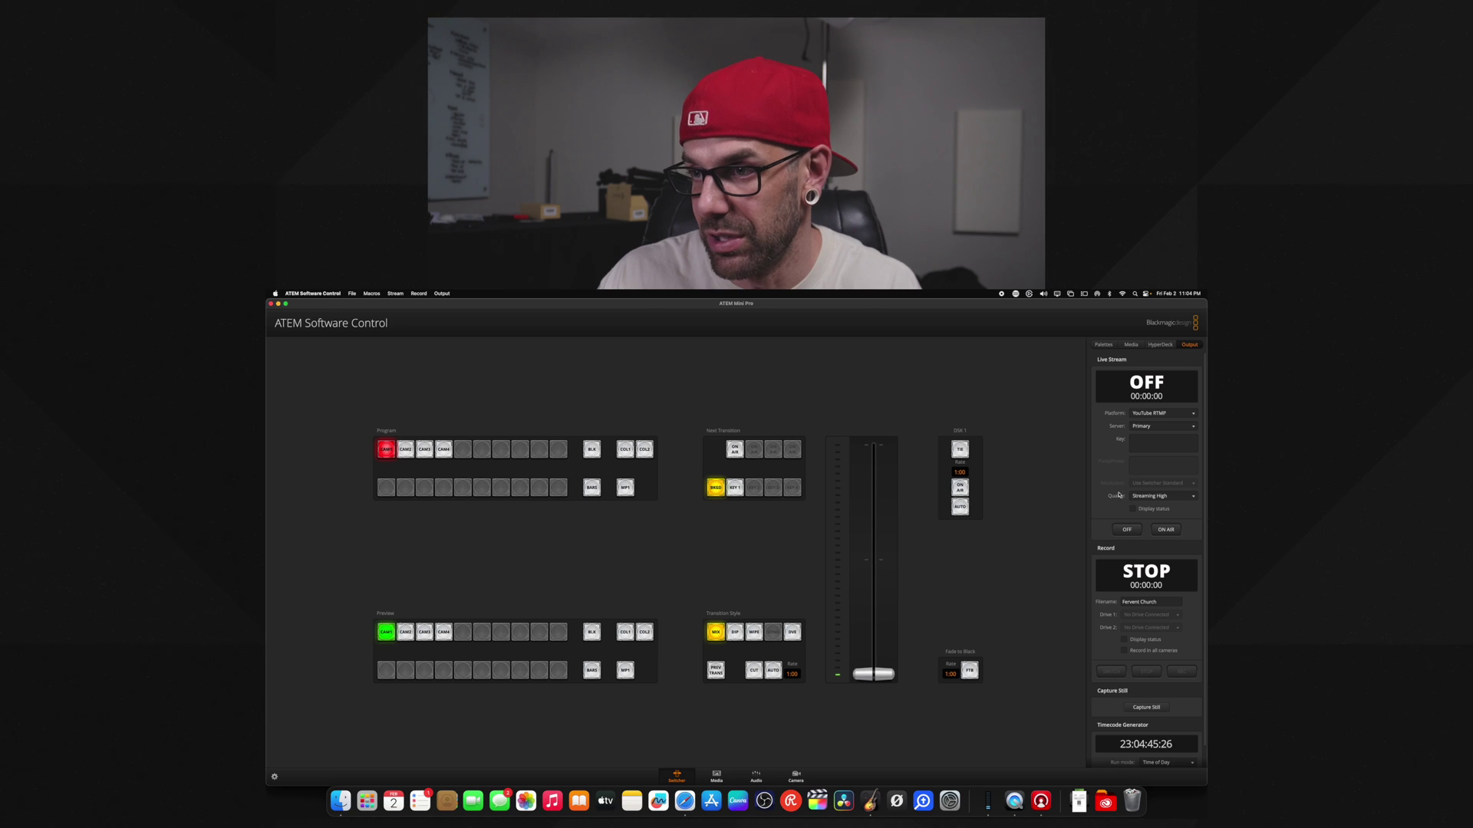
# - Look through the media player and HyperDeck settings and show the color generator and upstream key palettes
pyautogui.click(1135, 345)
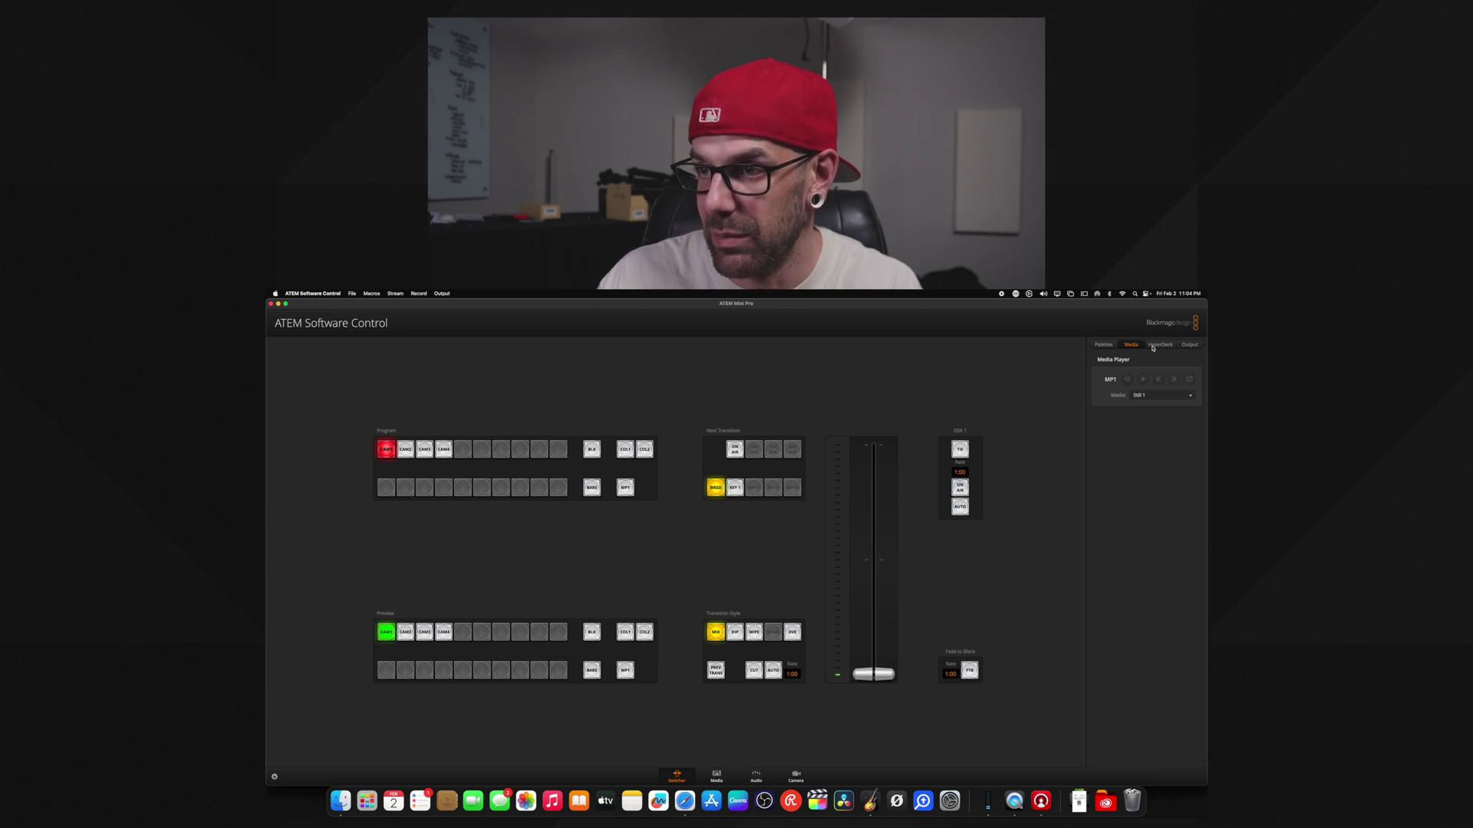
pyautogui.click(1152, 346)
pyautogui.click(1107, 347)
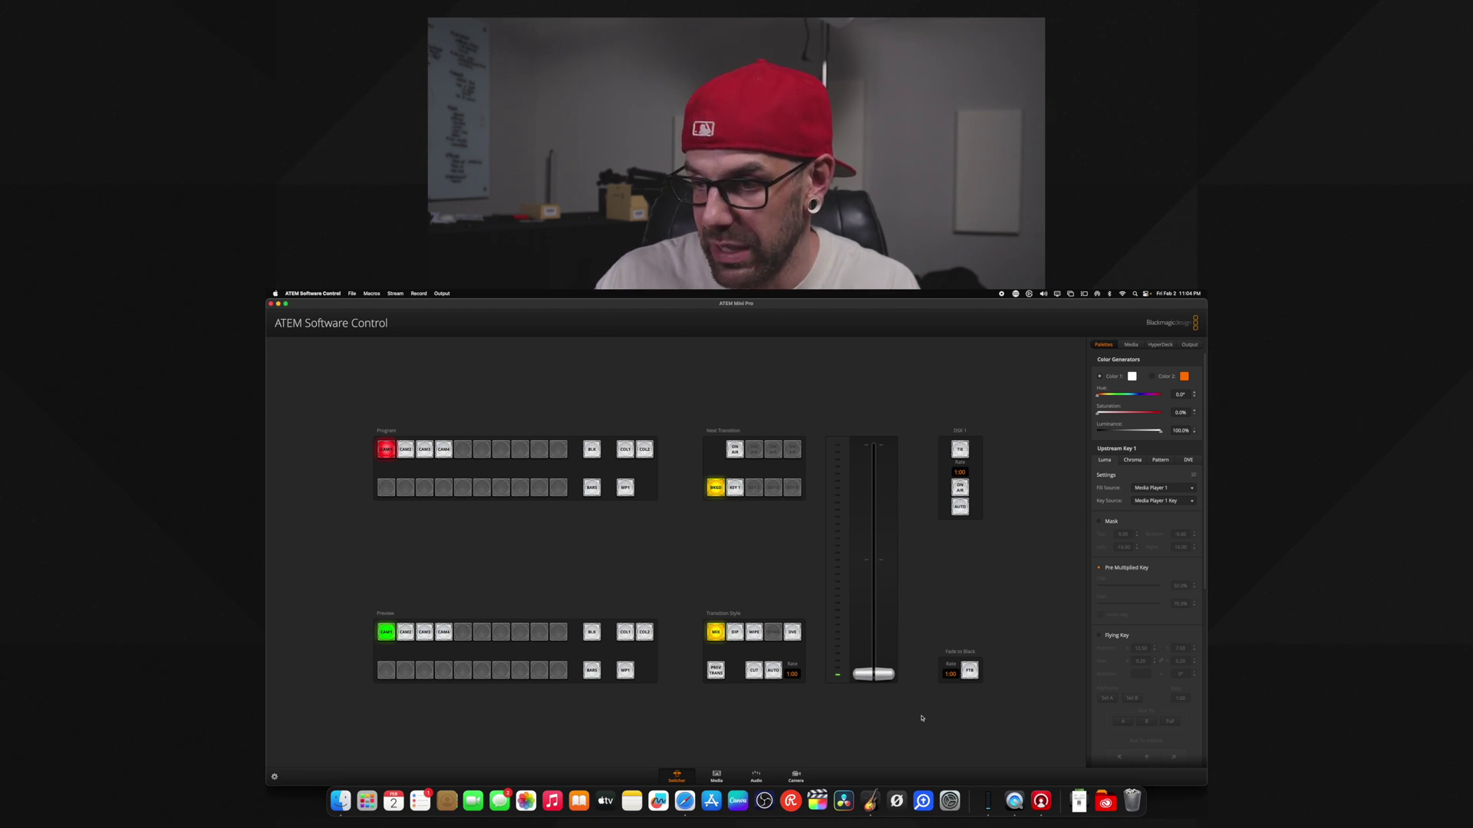
# - In the audio mixer's CAM1 equalizer, pull band 2 down and bring its gain back to about -0.3
pyautogui.click(755, 777)
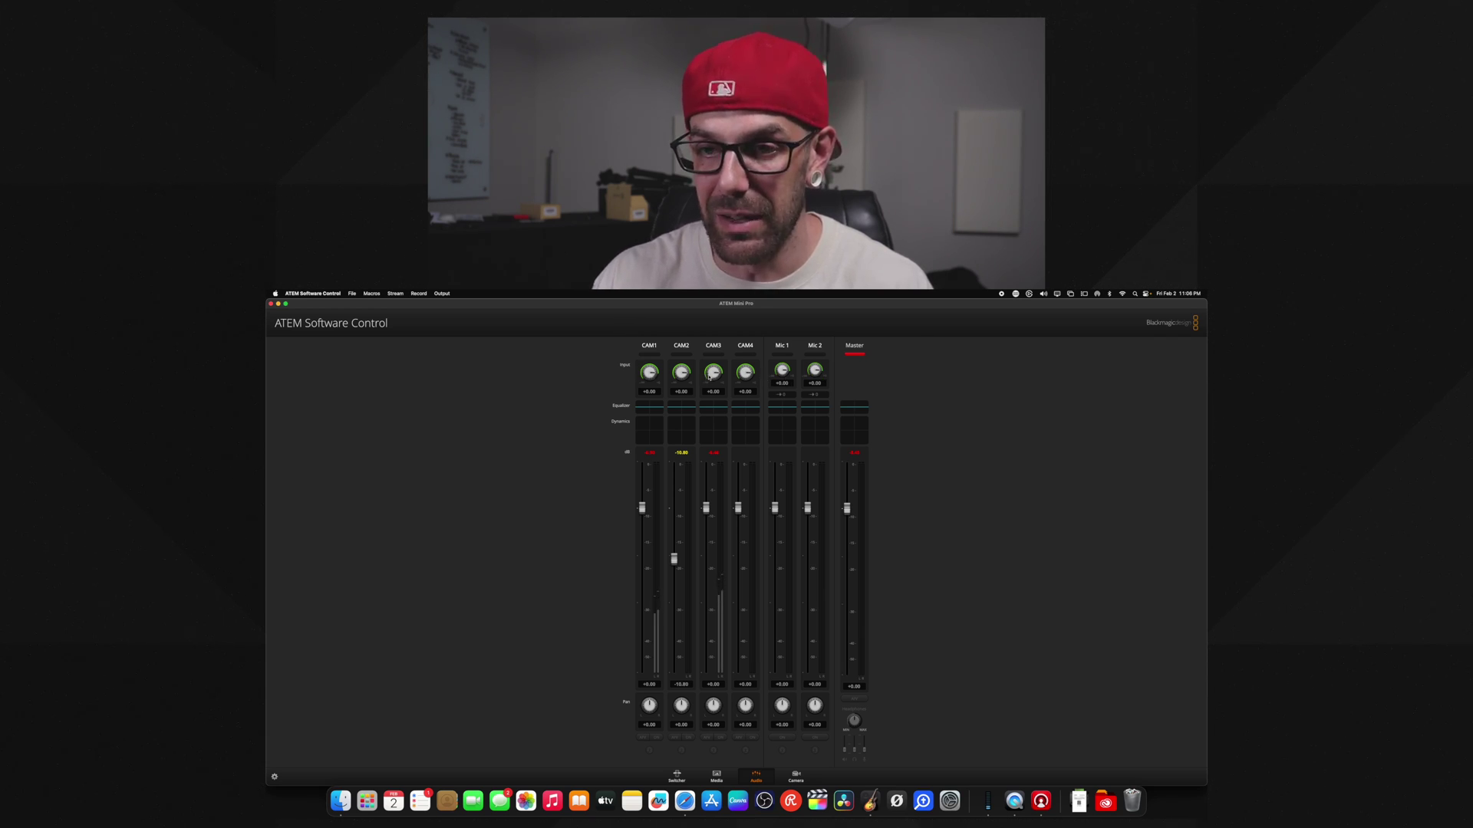
pyautogui.click(645, 409)
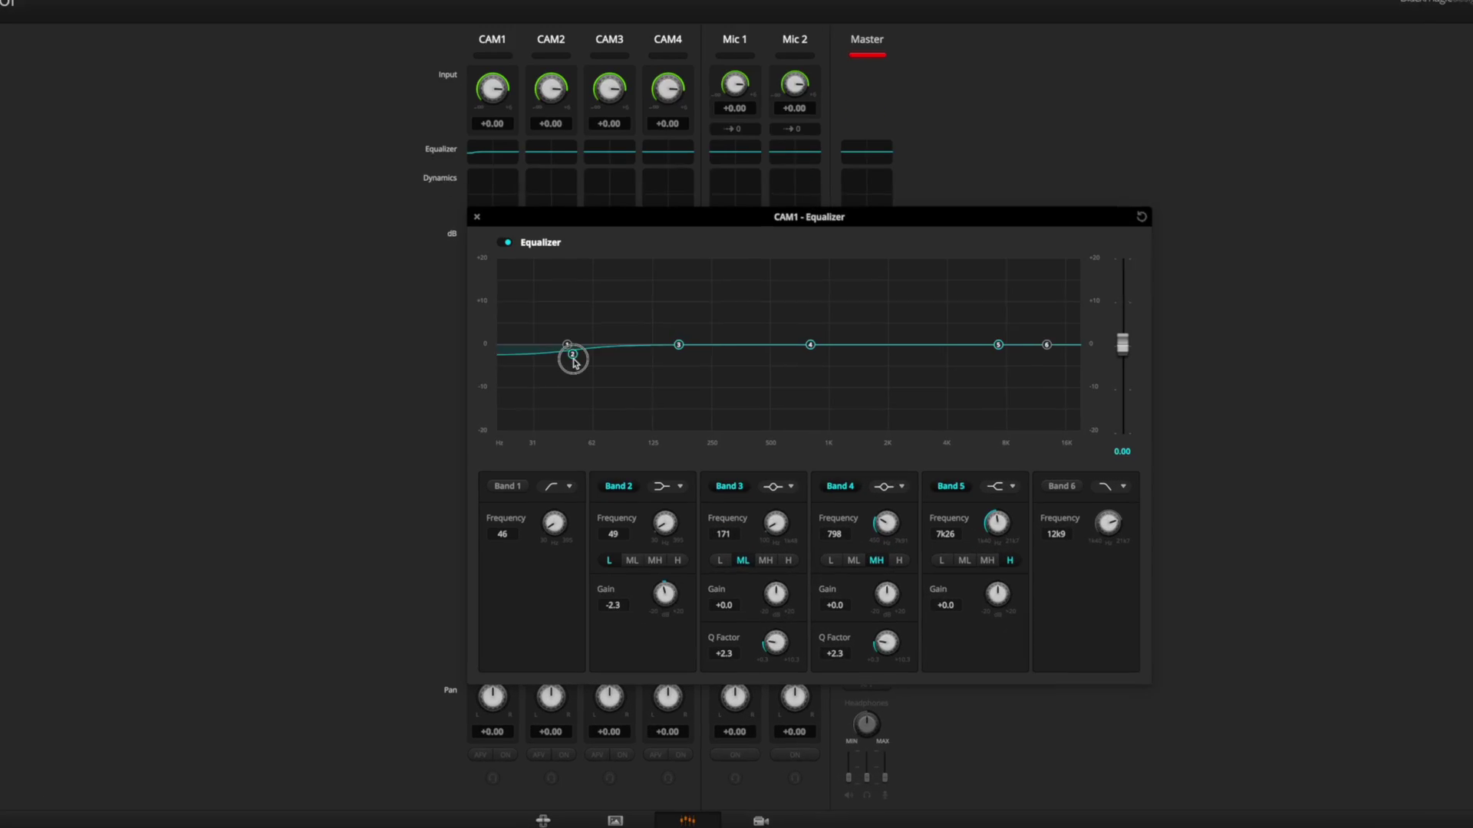
pyautogui.moveTo(694, 519); pyautogui.dragTo(694, 534)
pyautogui.moveTo(573, 381); pyautogui.dragTo(570, 345)
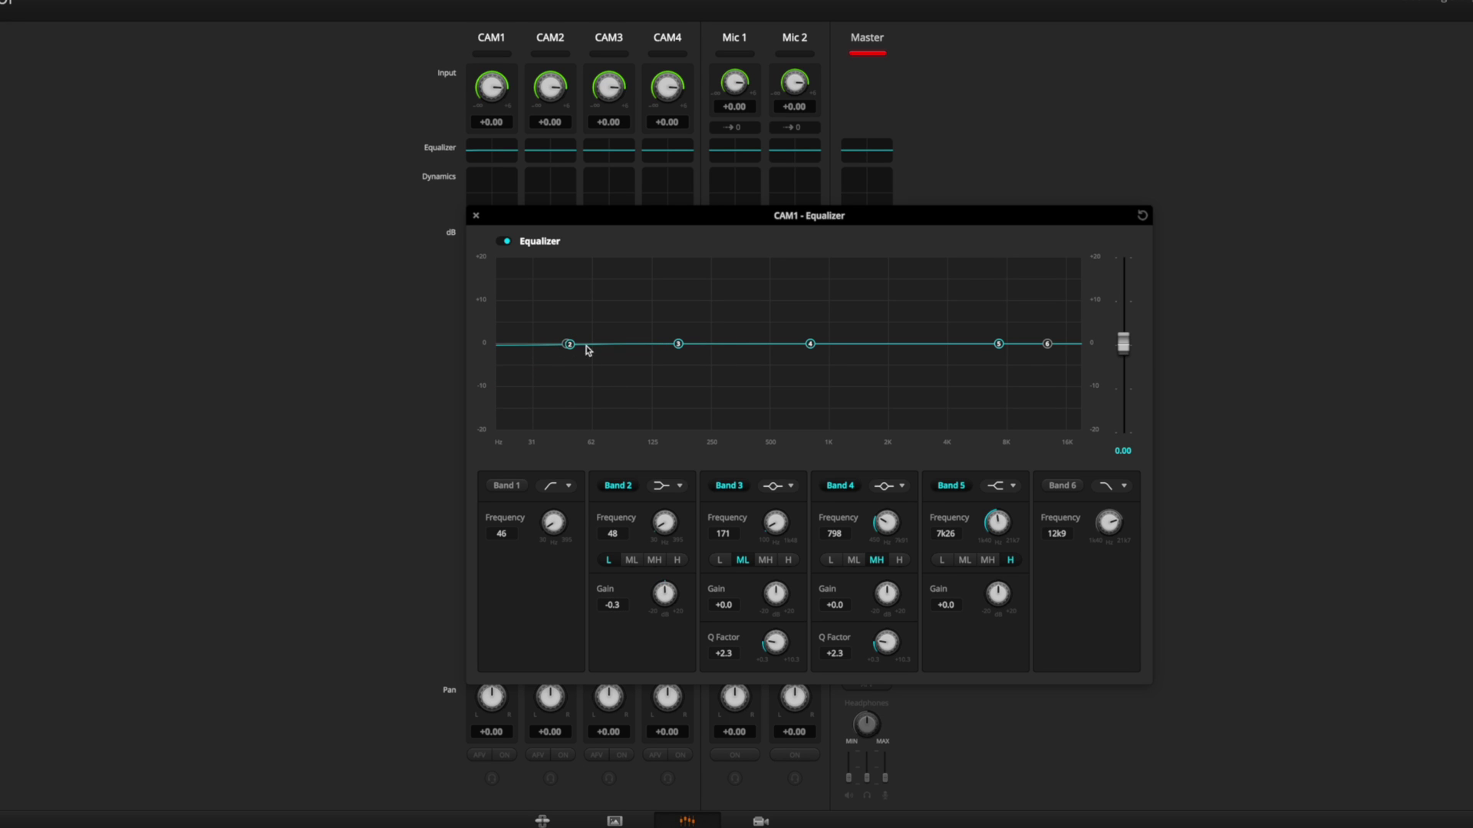
# - Move band 5 of the CAM1 equalizer to a lower frequency at a gain of about -0.1 and close the equalizer
pyautogui.moveTo(998, 344); pyautogui.dragTo(988, 345)
pyautogui.click(658, 531)
pyautogui.moveTo(658, 530); pyautogui.dragTo(658, 536)
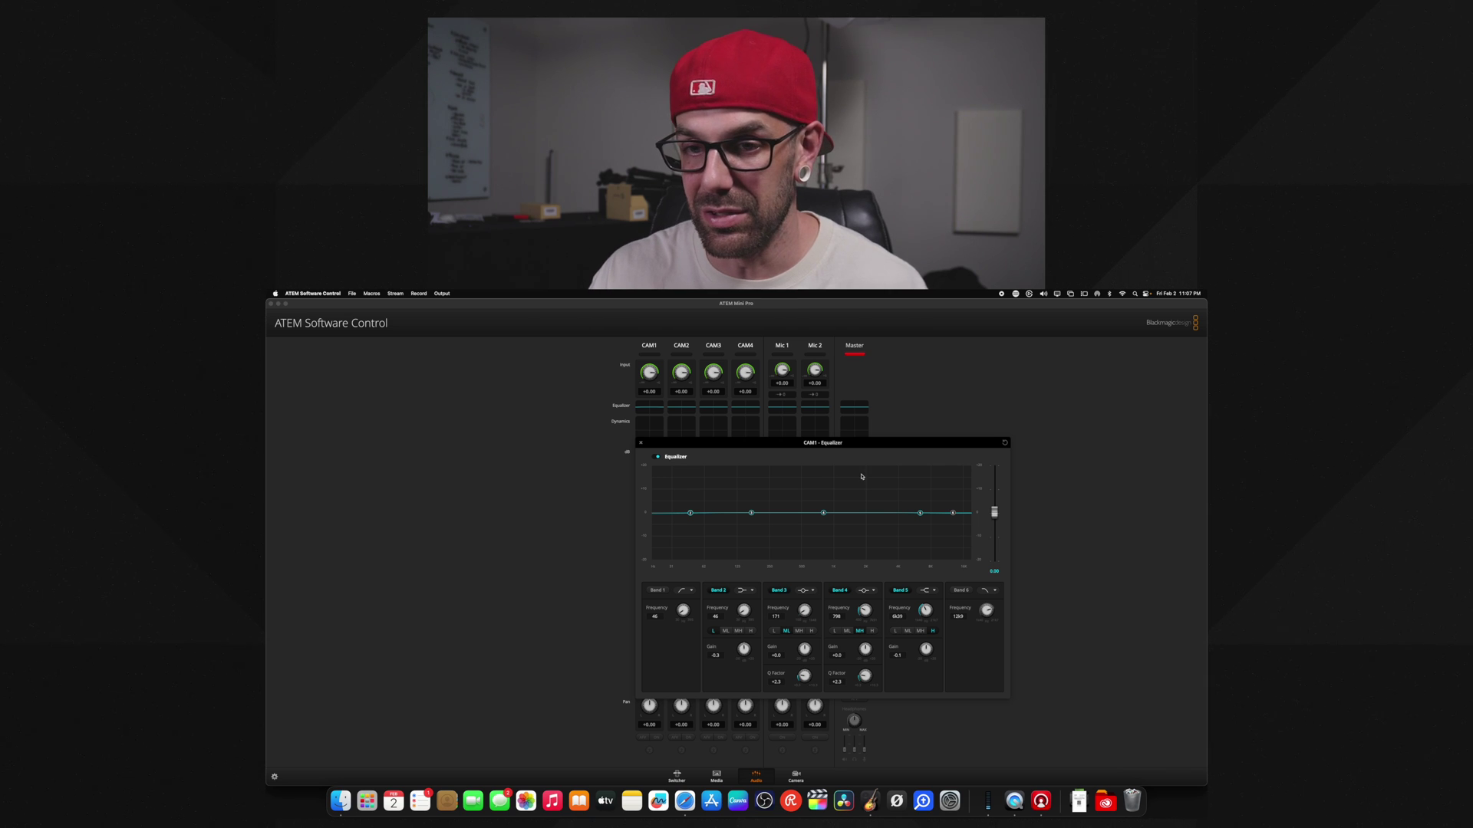
pyautogui.click(639, 444)
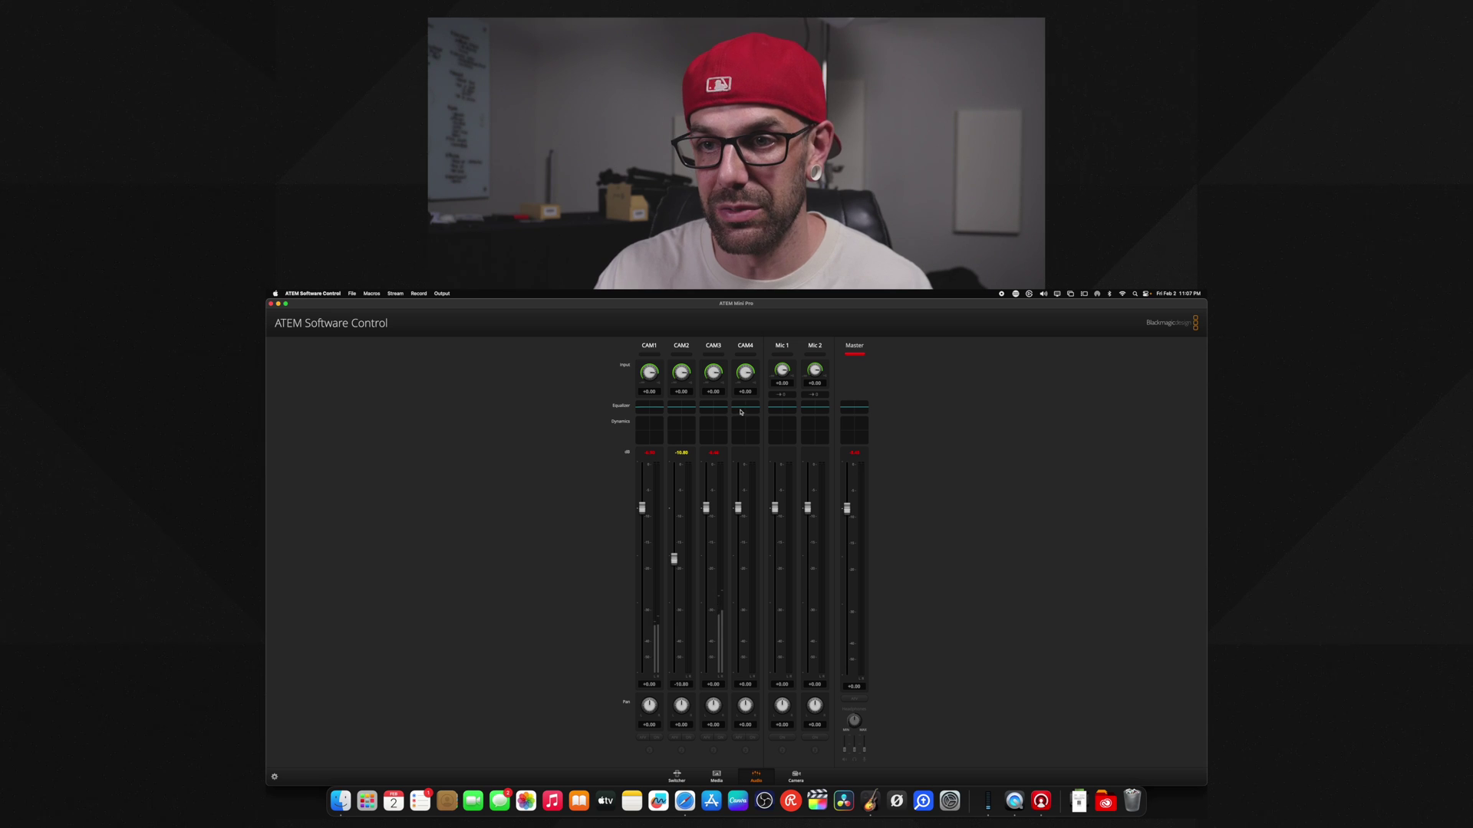
# - View the master output's equalizer and close it
pyautogui.click(860, 412)
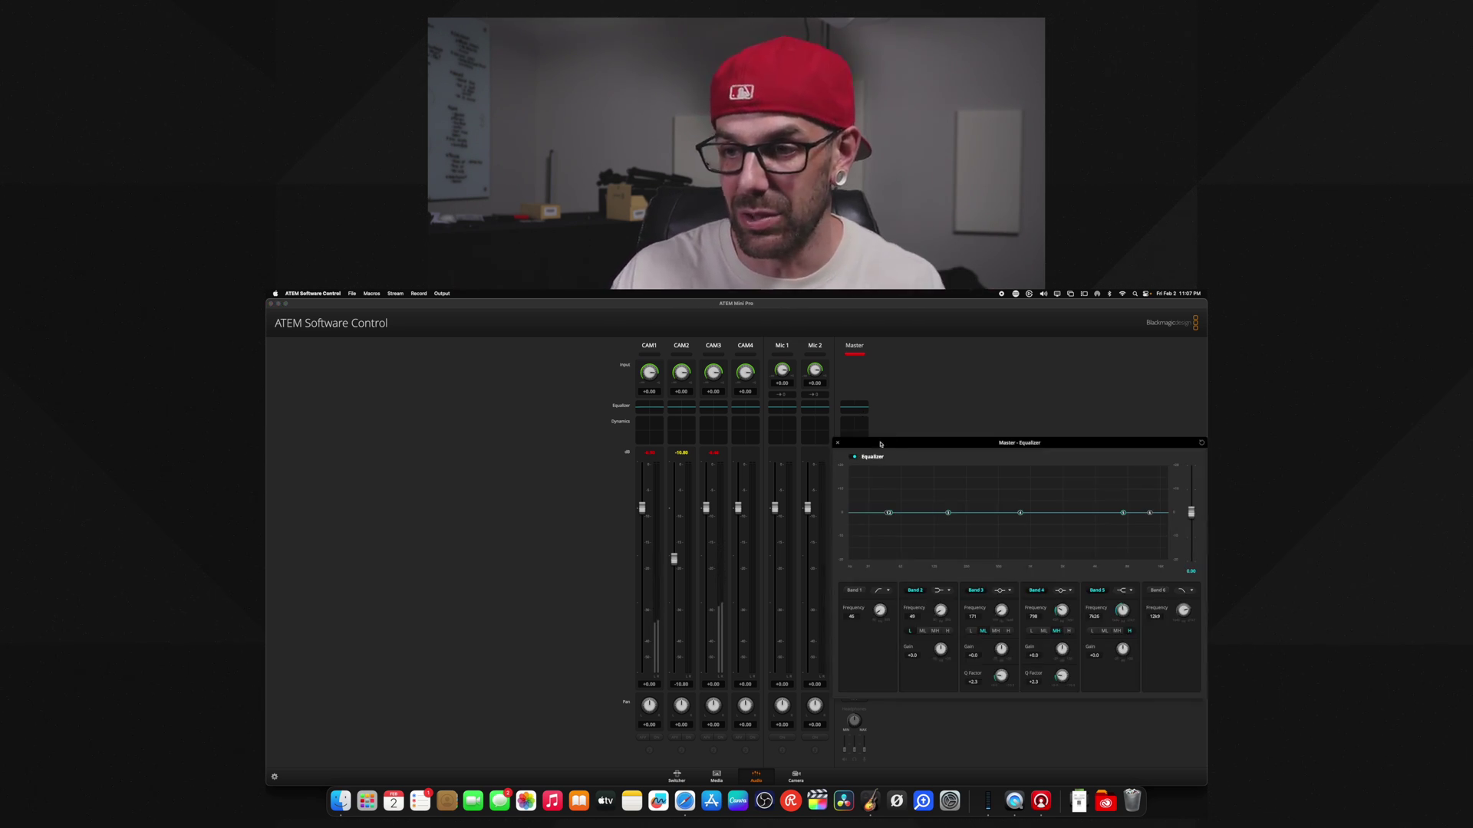
pyautogui.press('Escape')
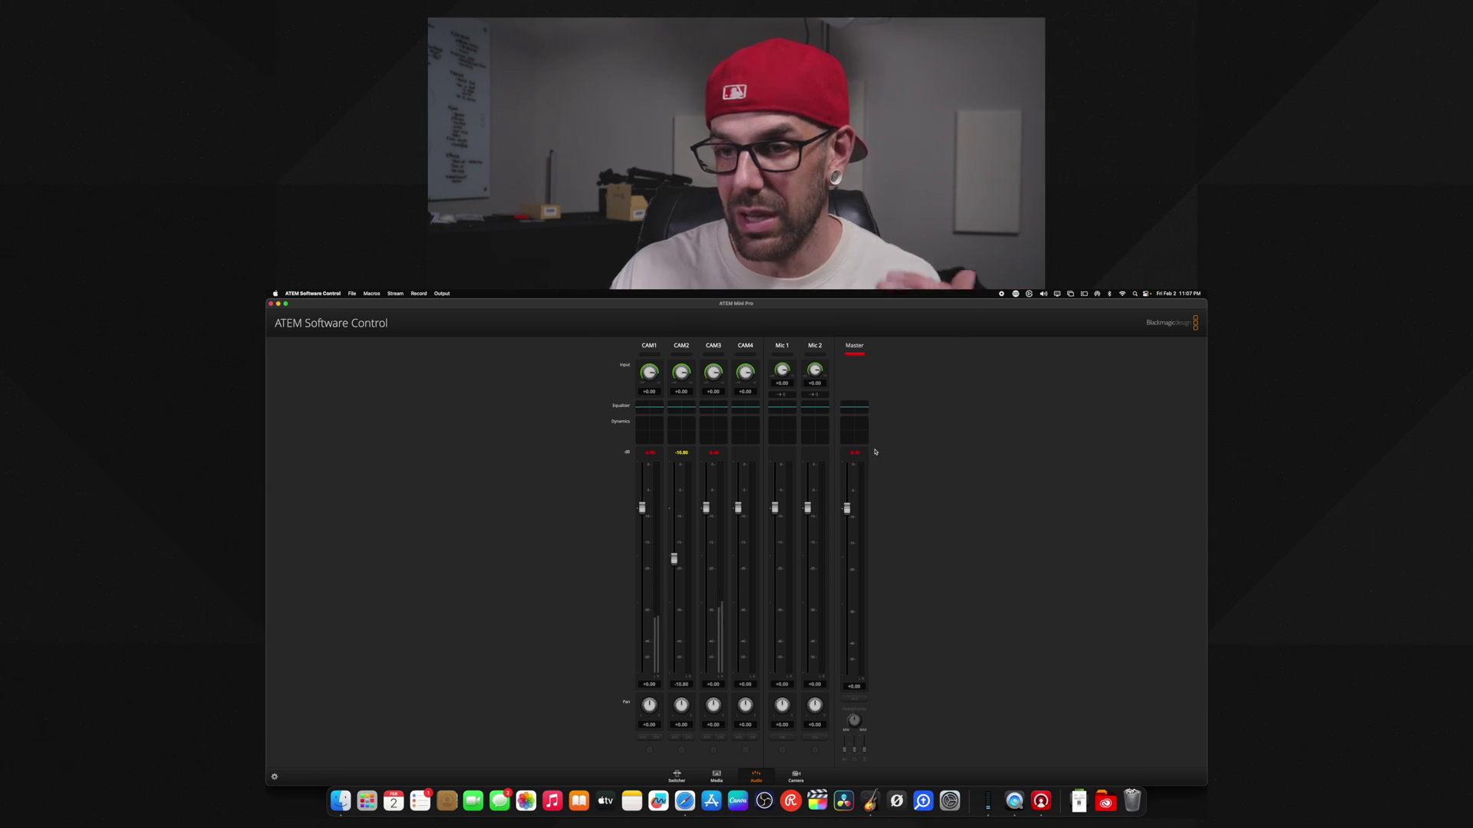
# - Open the CAM1 dynamics settings and examine the gate and expander controls
pyautogui.click(650, 432)
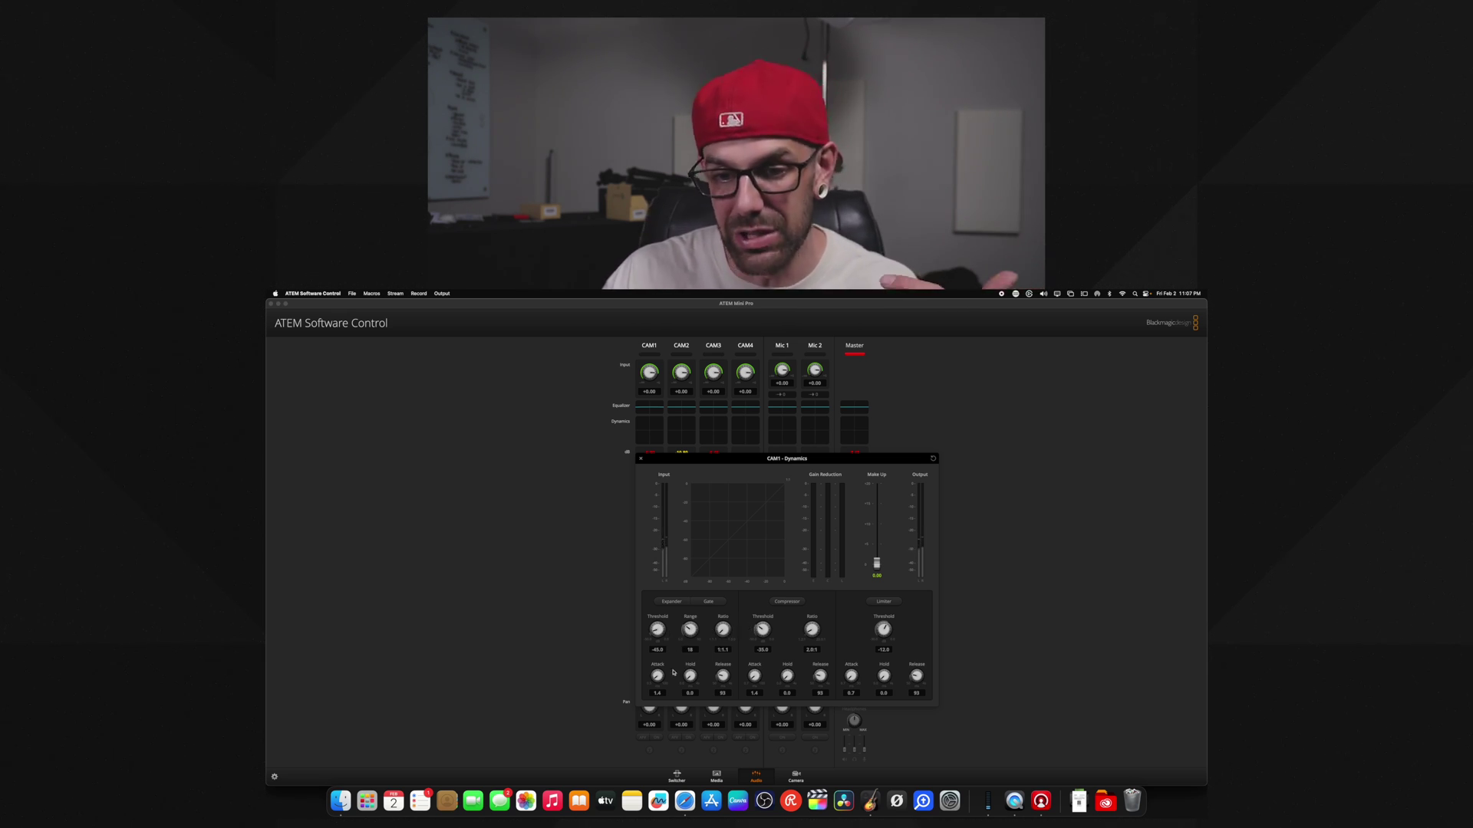
pyautogui.click(713, 603)
pyautogui.click(676, 604)
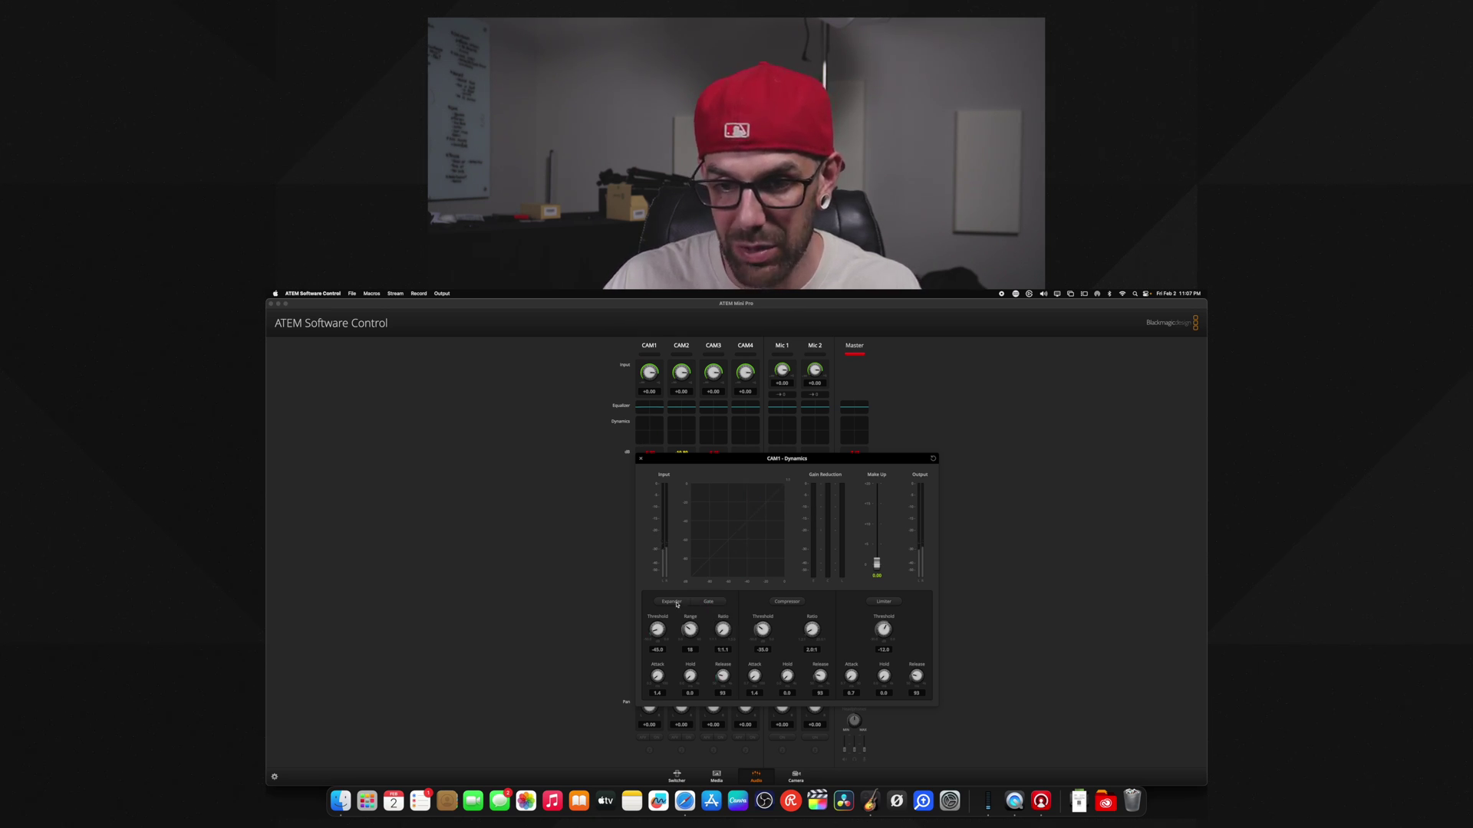
# - Switch the CAM1 expander, compressor and limiter on and off in turn, and close the dynamics settings
pyautogui.click(676, 604)
pyautogui.click(674, 603)
pyautogui.click(782, 603)
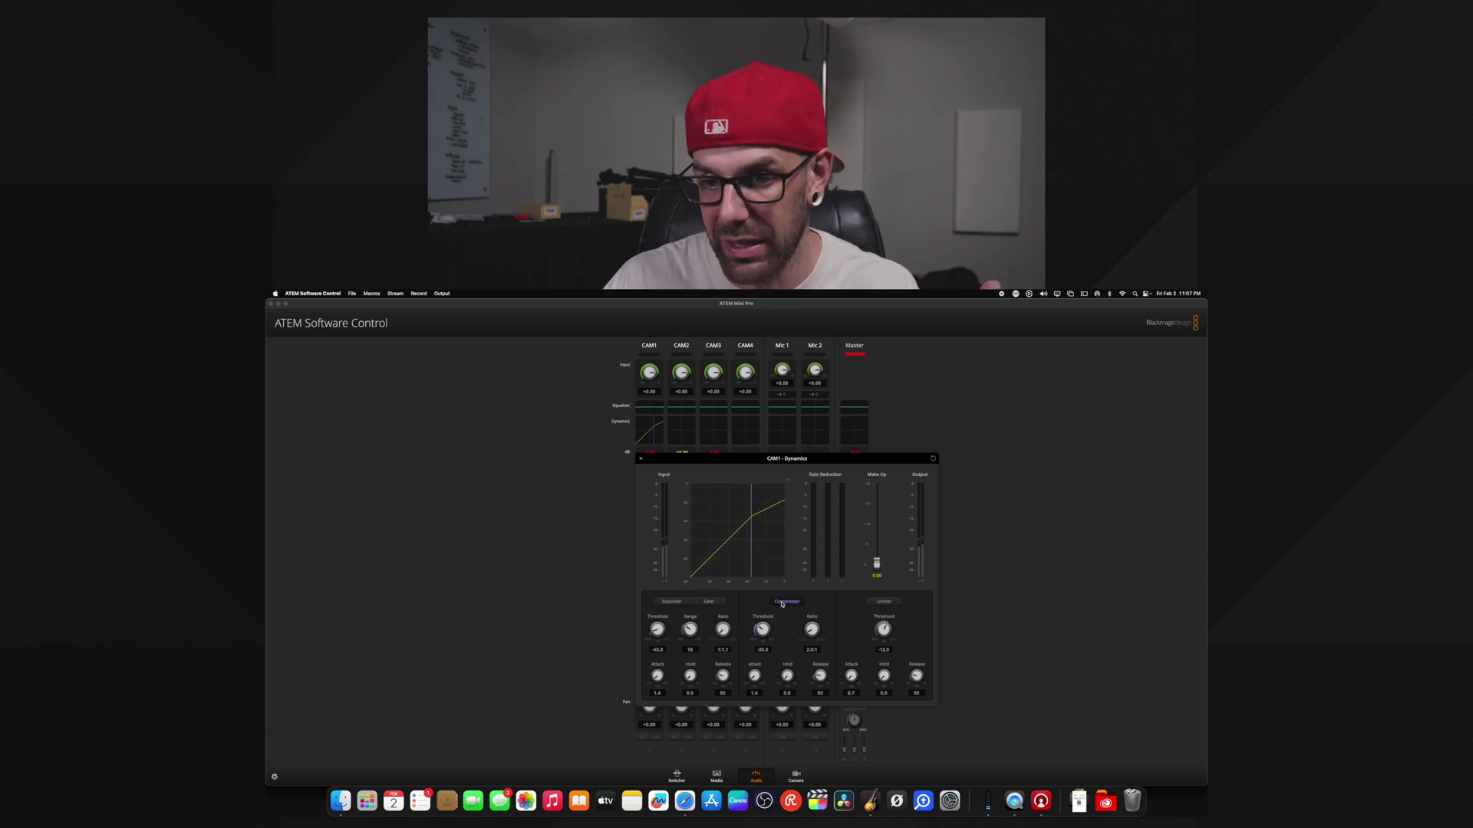
pyautogui.click(790, 603)
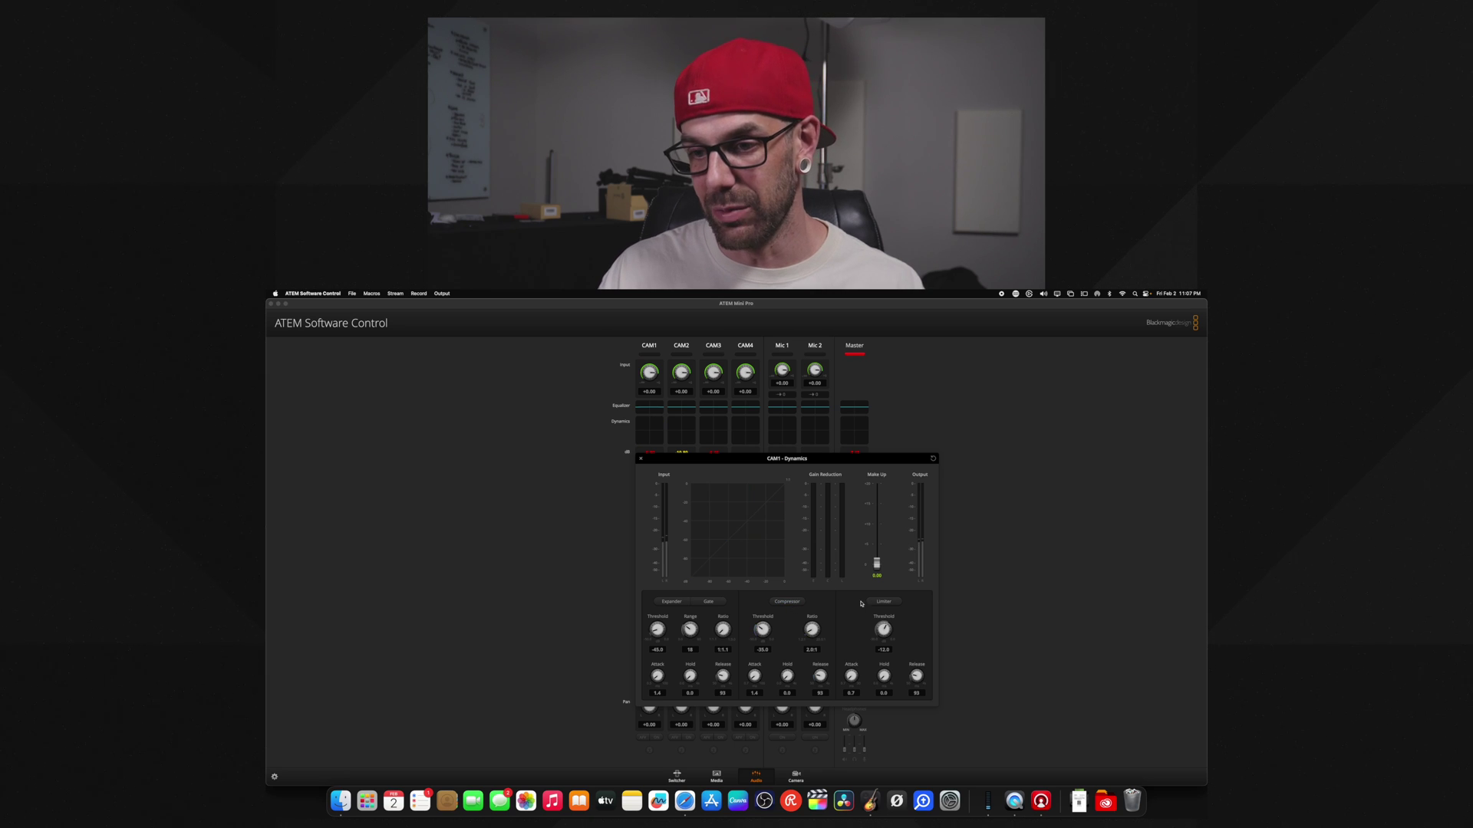
pyautogui.click(875, 603)
pyautogui.click(873, 604)
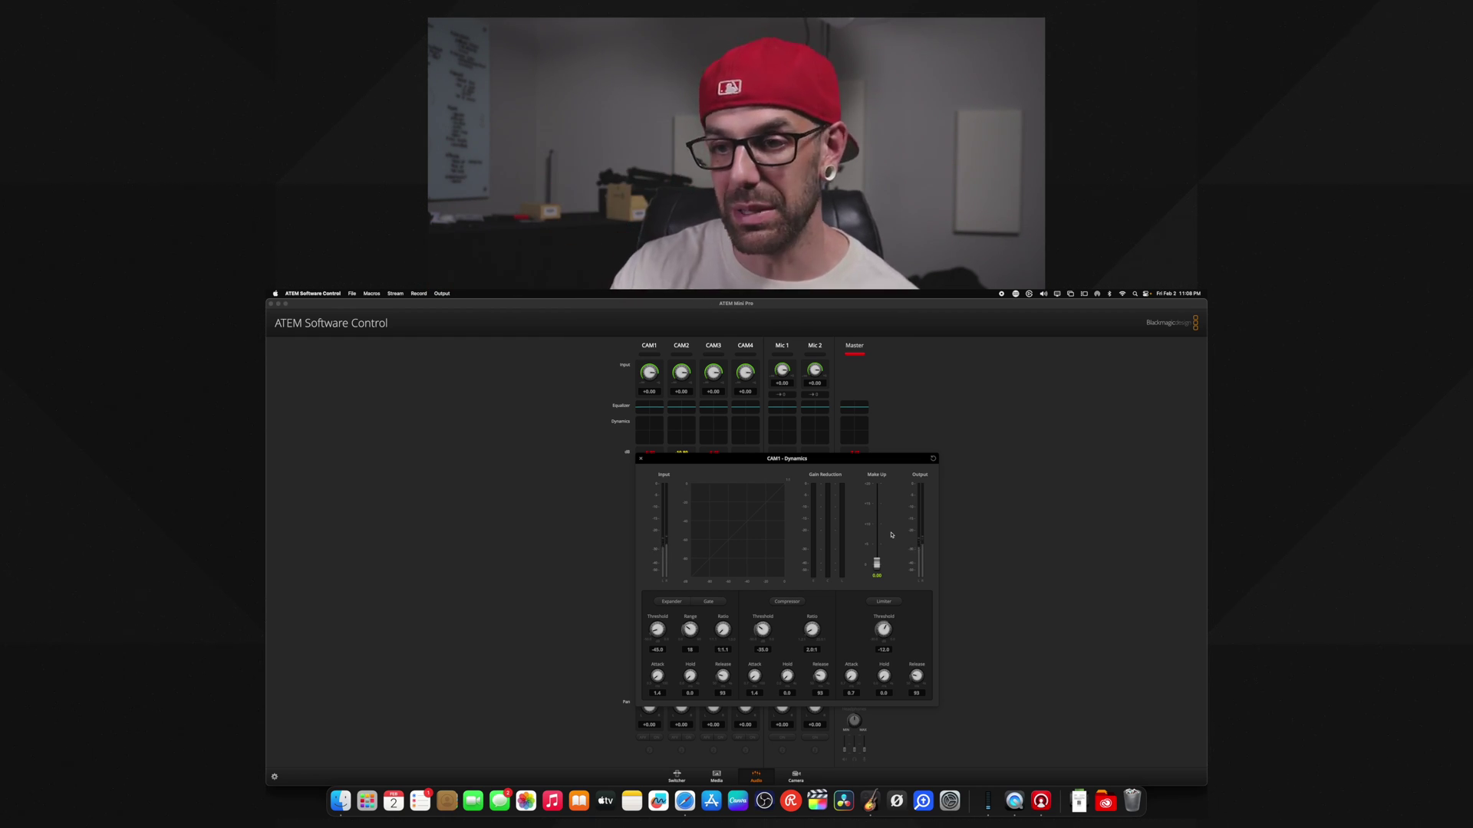
pyautogui.click(637, 457)
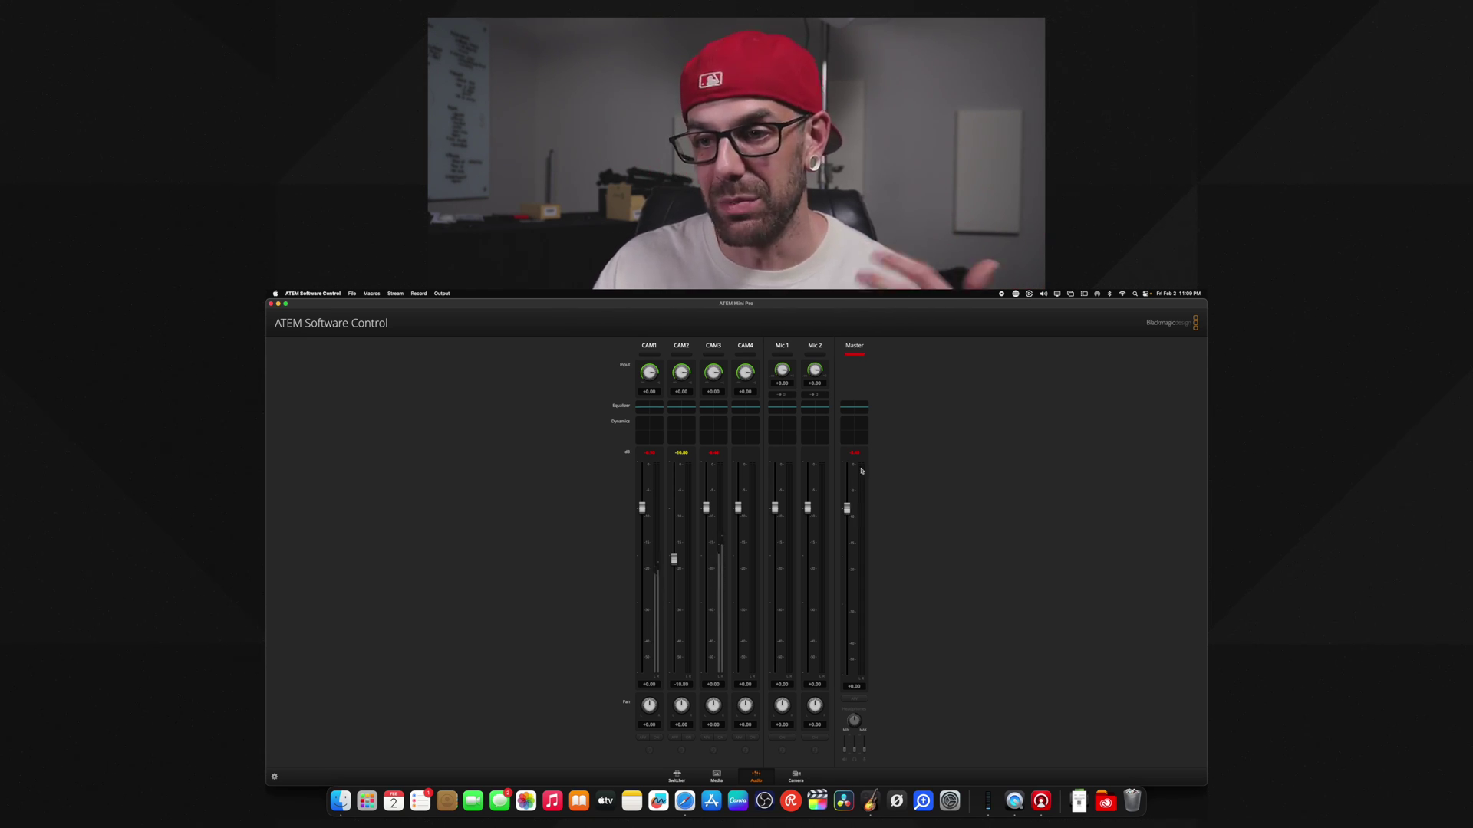
# - Raise the master output fader to +10.00 dB and bring it back down to slightly below 0 dB
pyautogui.moveTo(850, 511); pyautogui.dragTo(847, 460)
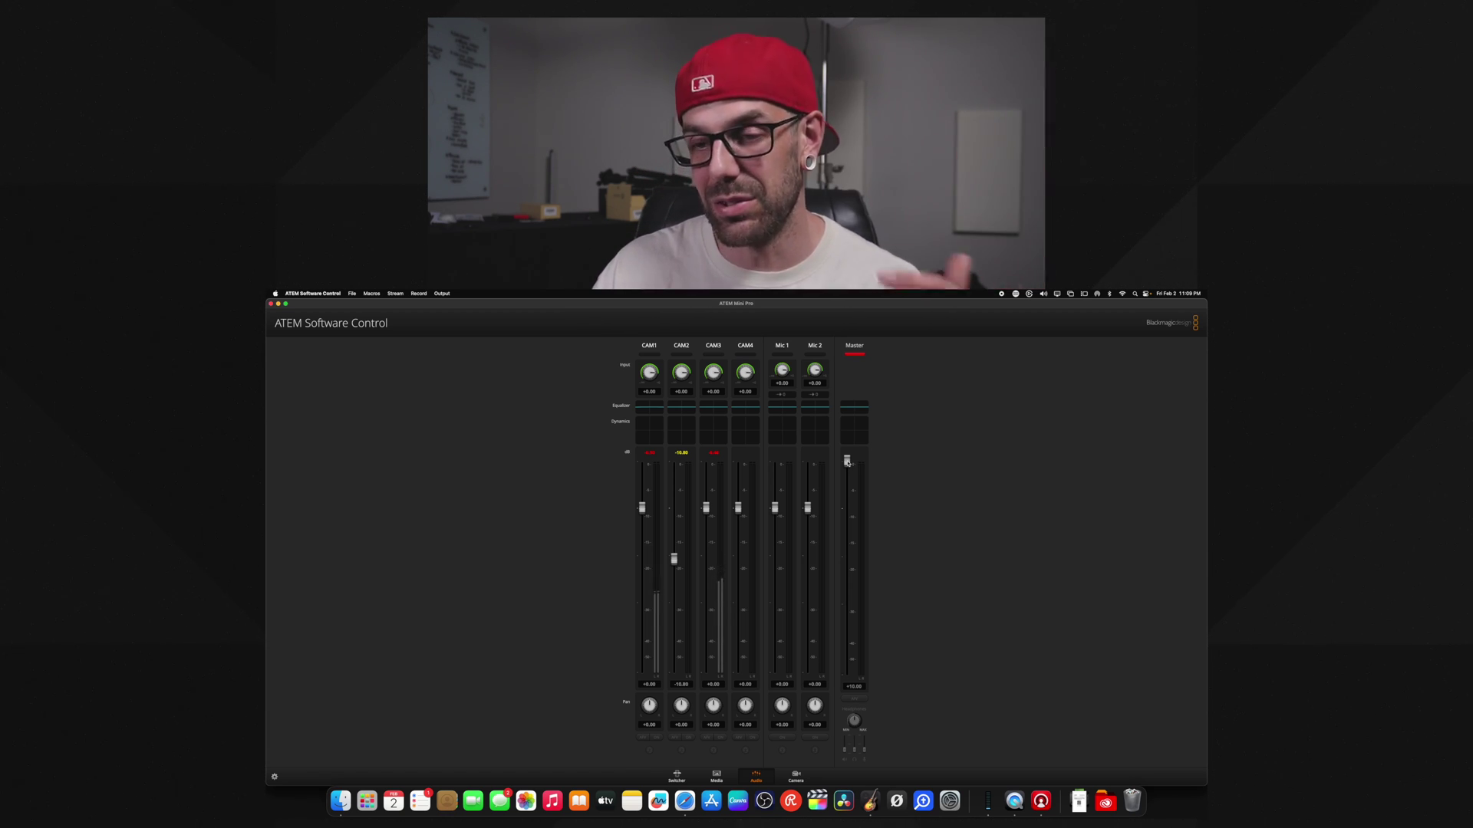
pyautogui.moveTo(847, 461); pyautogui.dragTo(847, 517)
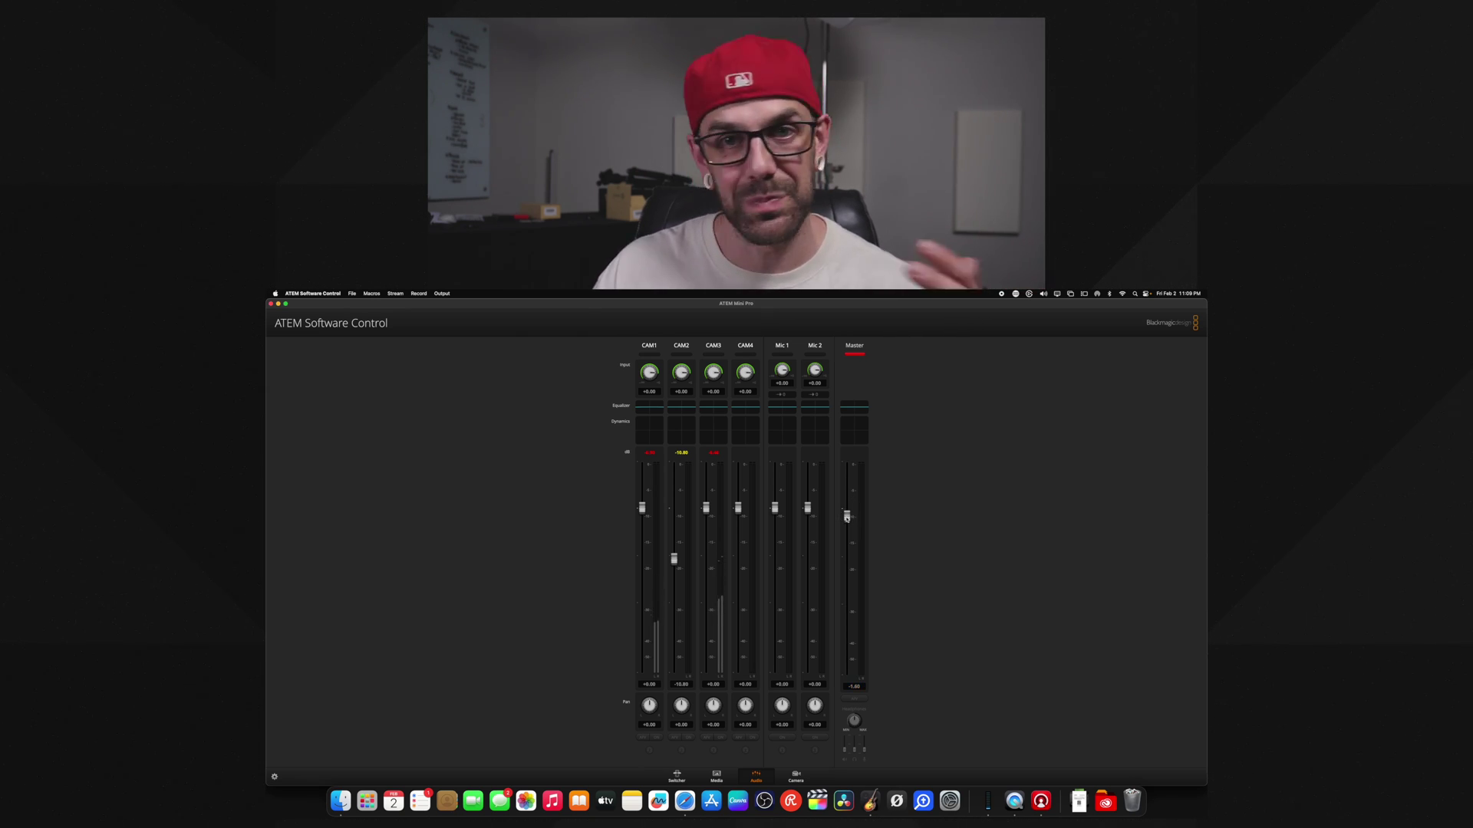